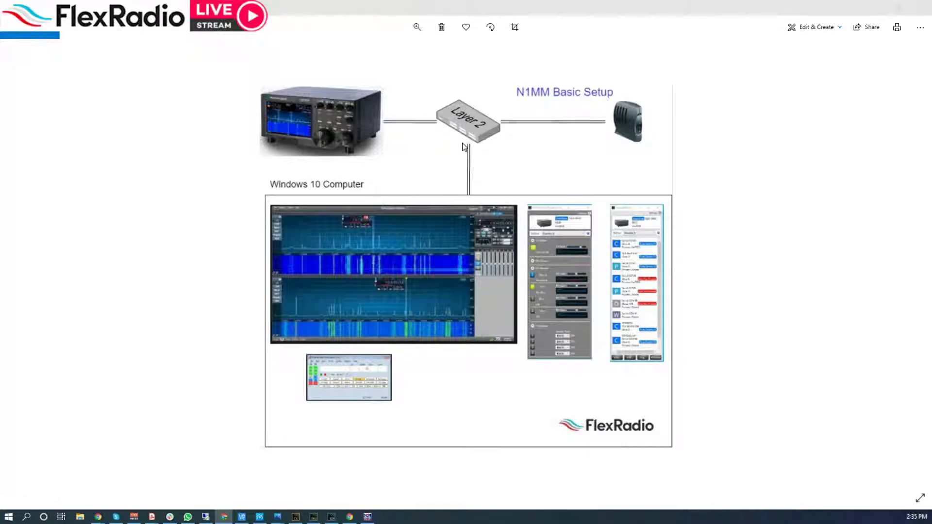
Enlarge the N1MM Basic Setup diagram, examine the programs shown inside the Windows 10 computer, and put the picture away
click(417, 27)
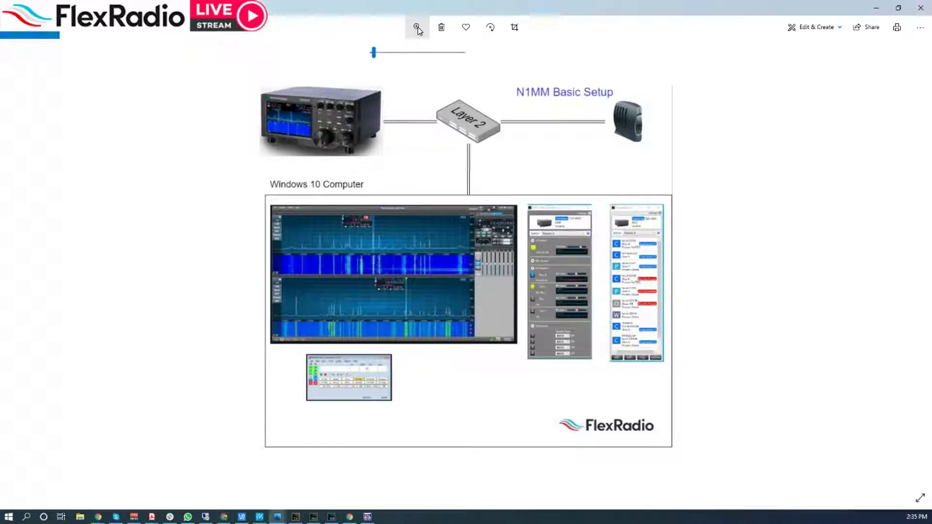
drag(373, 53, 400, 54)
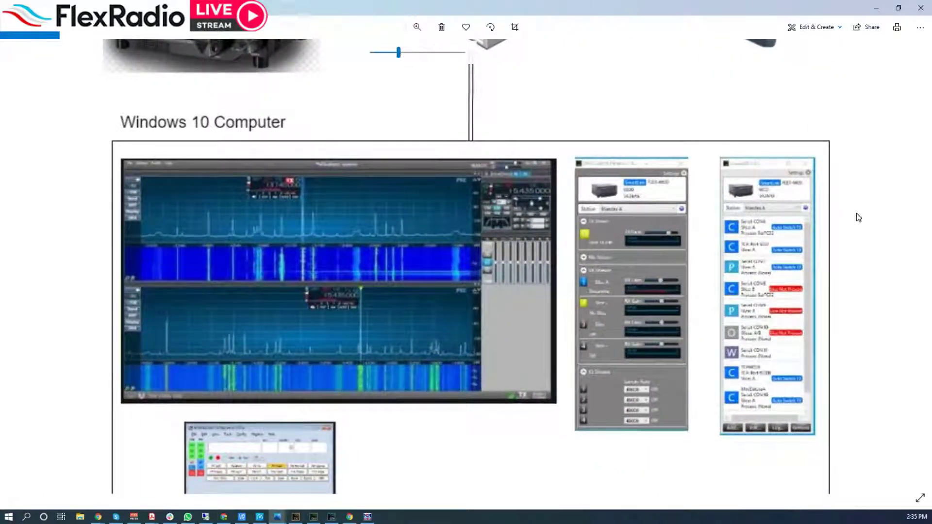
drag(856, 211, 850, 120)
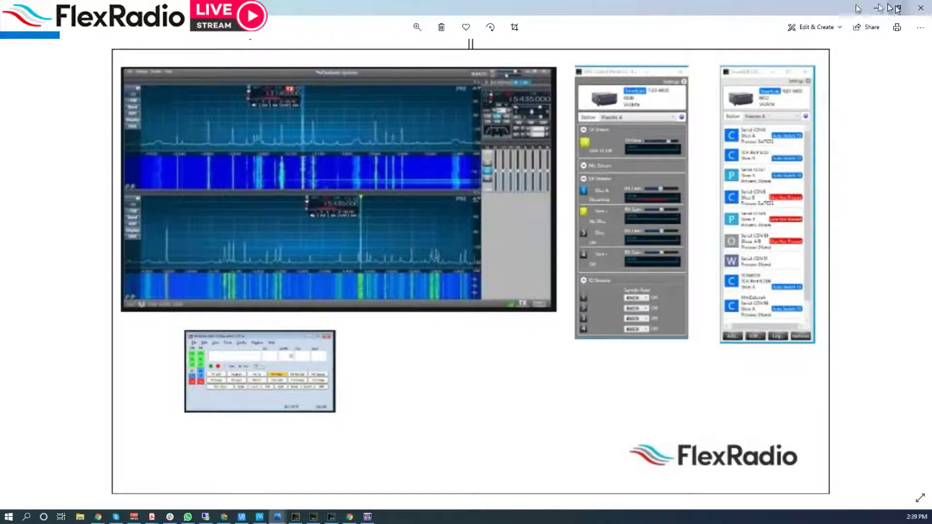
click(927, 8)
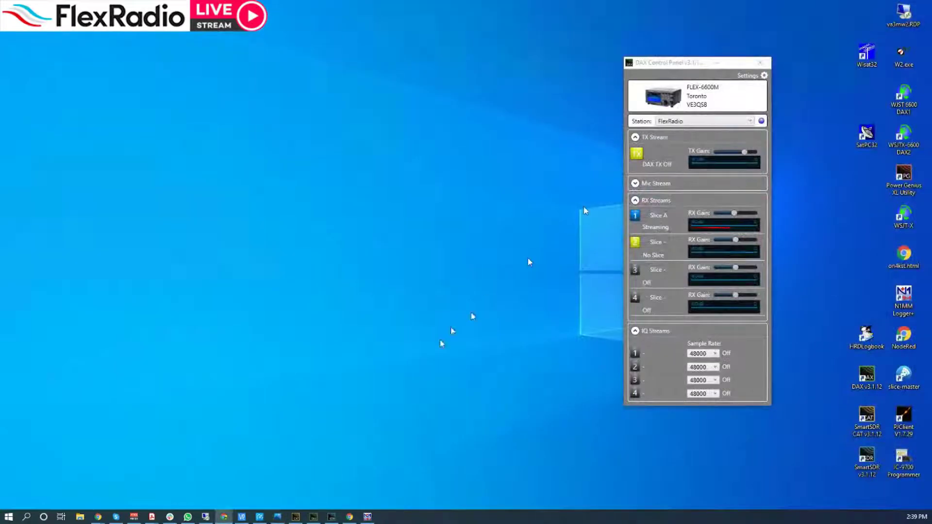
Switch to N1MM Logger+, minimize its General Logging window, and look over the log and database file options
click(368, 517)
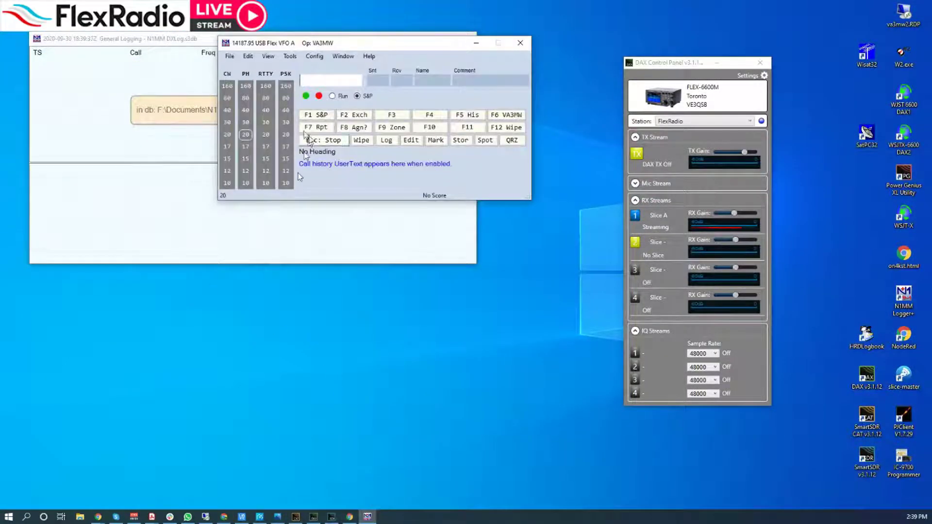
drag(182, 40, 165, 251)
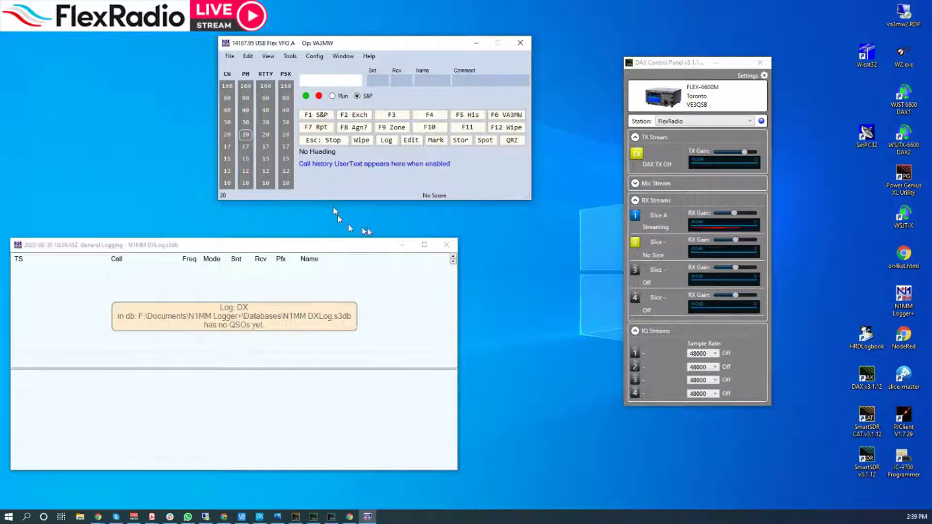
click(402, 250)
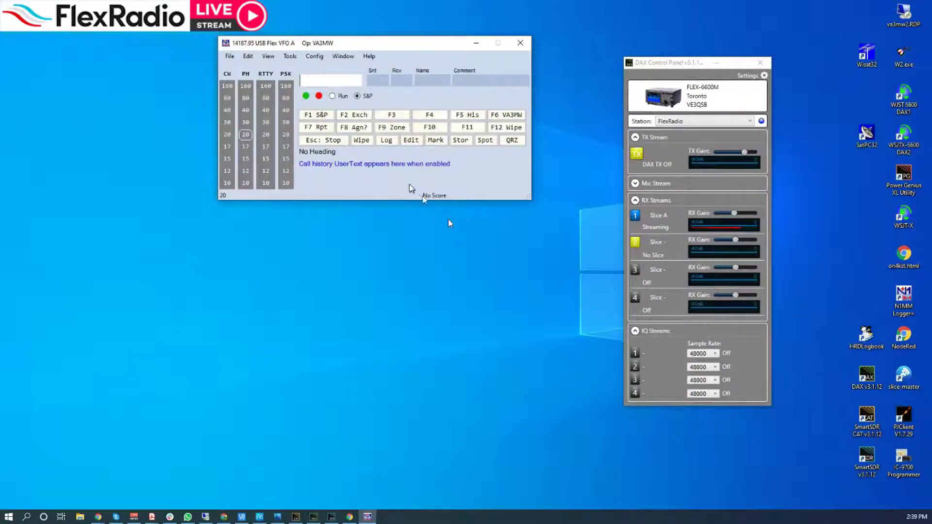
click(228, 58)
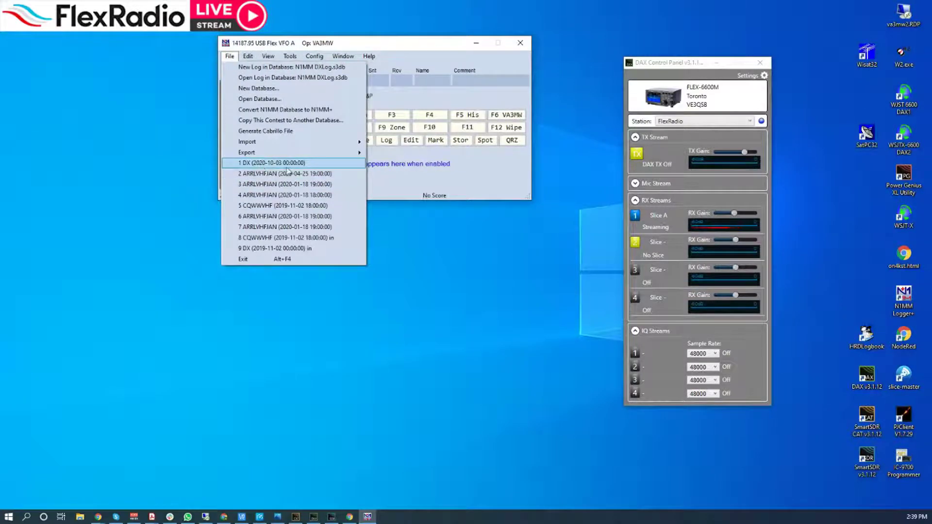
click(483, 188)
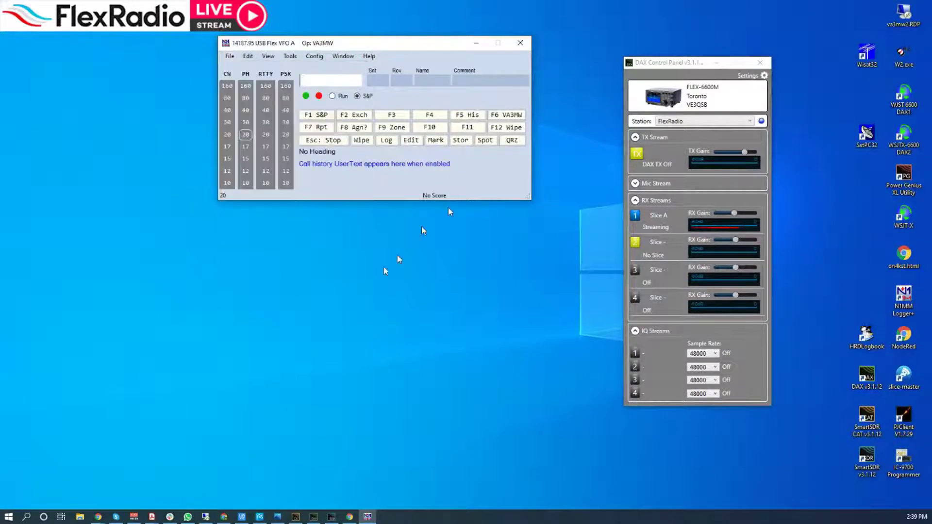
Bring up SmartSDR, the DAX Control Panel and SmartSDR CAT, moving the DAX and CAT windows off the spectrum display
click(332, 517)
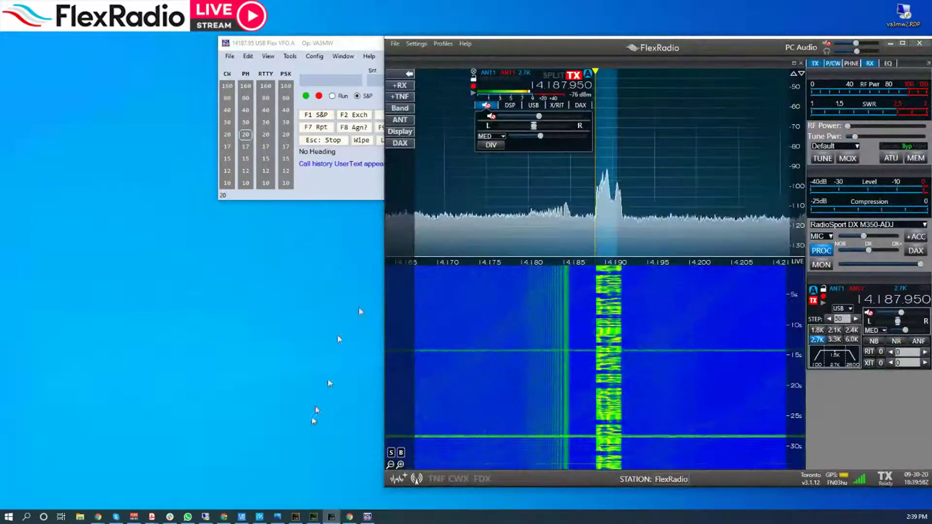
click(313, 517)
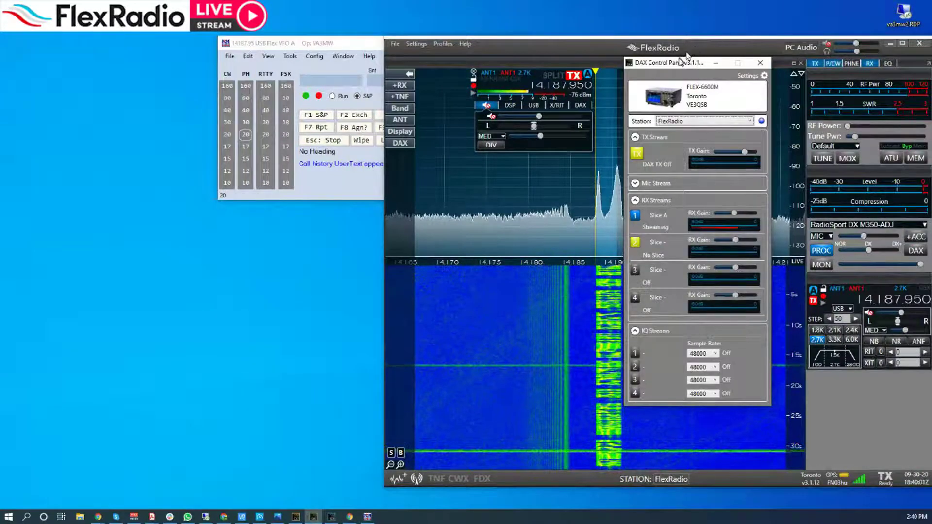
drag(684, 62, 95, 59)
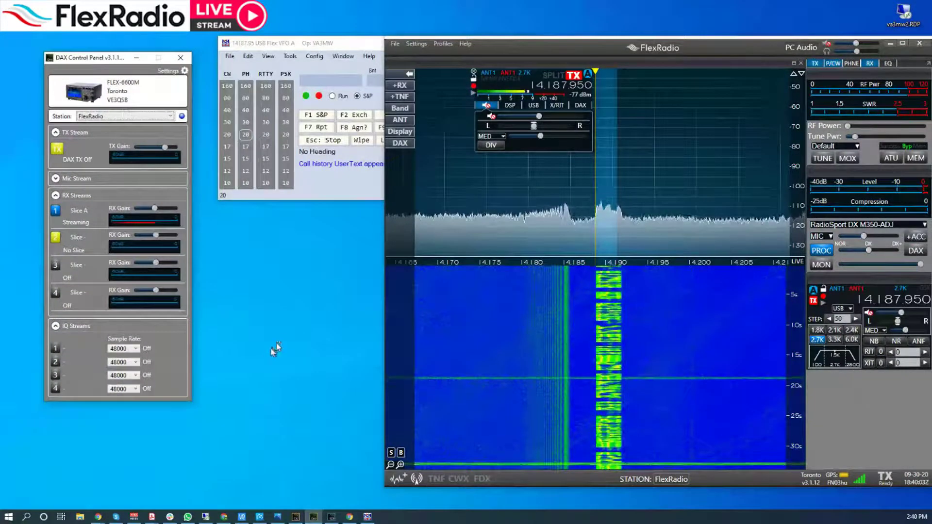
click(298, 518)
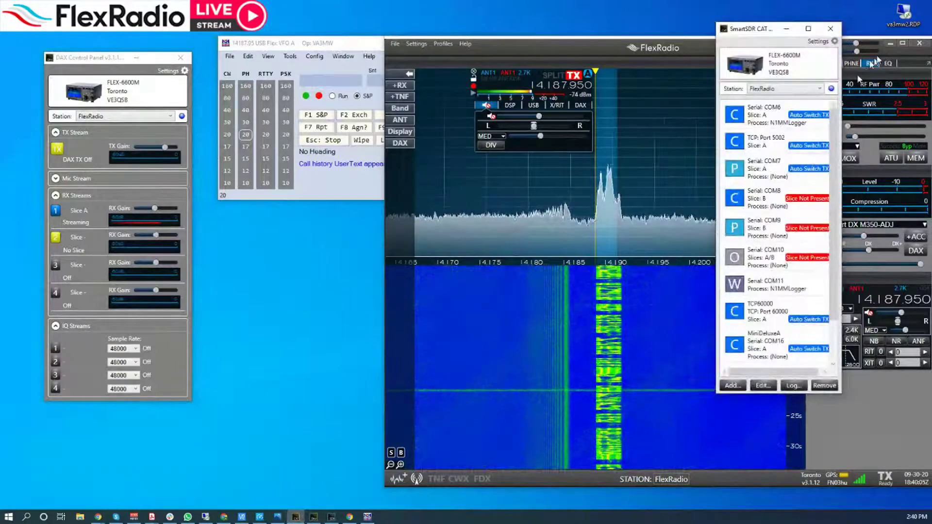
drag(765, 34, 342, 92)
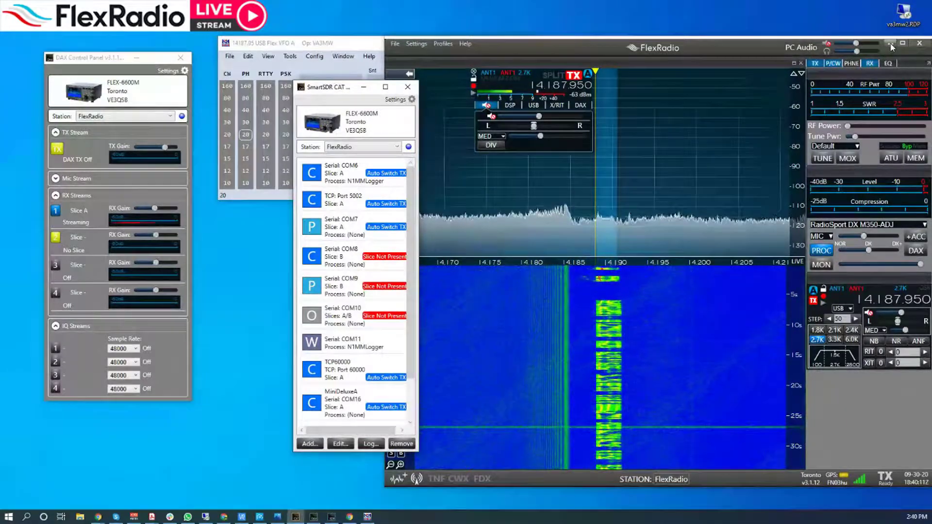
Minimize SmartSDR and place the SmartSDR CAT and DAX Control Panel windows side by side, clear of the N1MM entry window
click(892, 44)
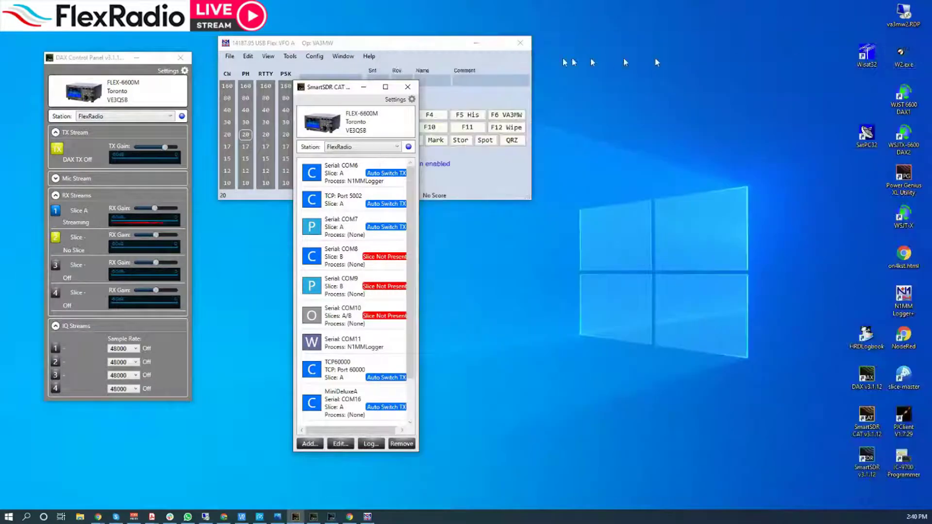
drag(322, 92, 578, 62)
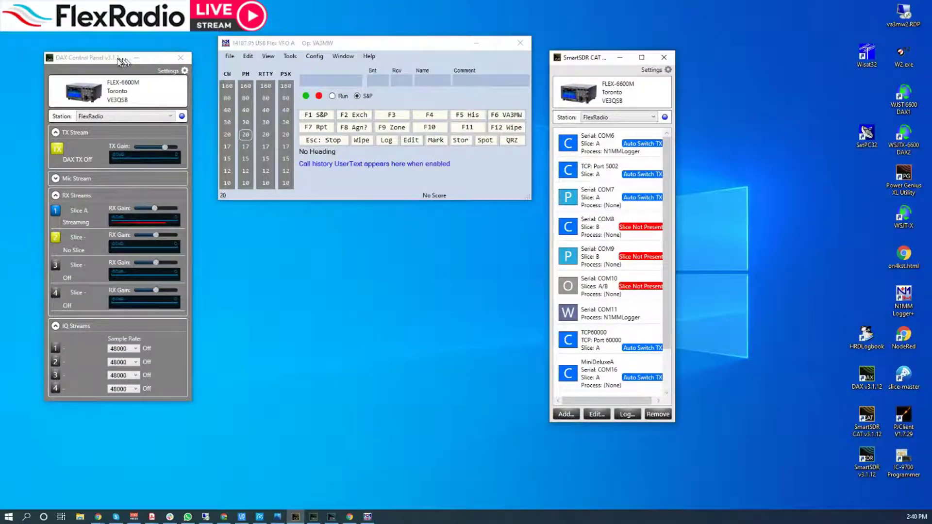
drag(95, 62, 740, 60)
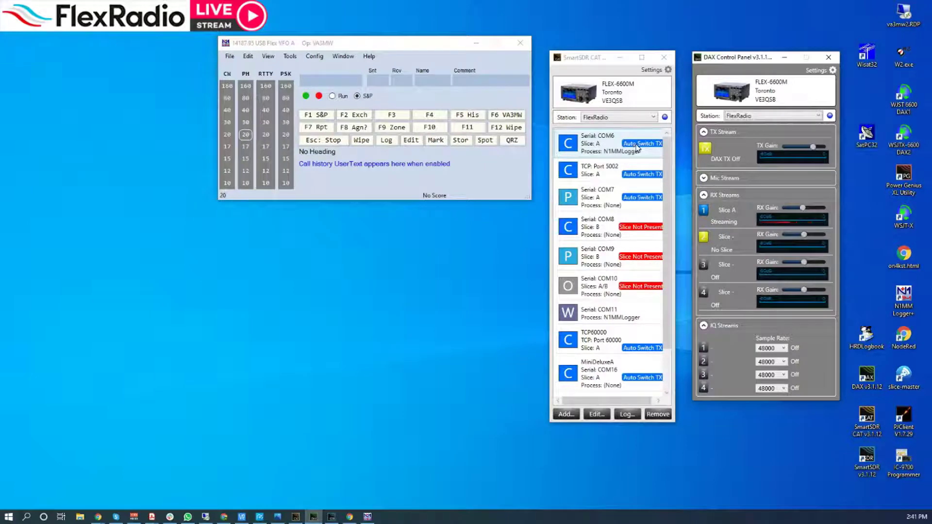
Open the COM6 CAT port in SmartSDR CAT for editing and review its VFO A slice setting
click(605, 145)
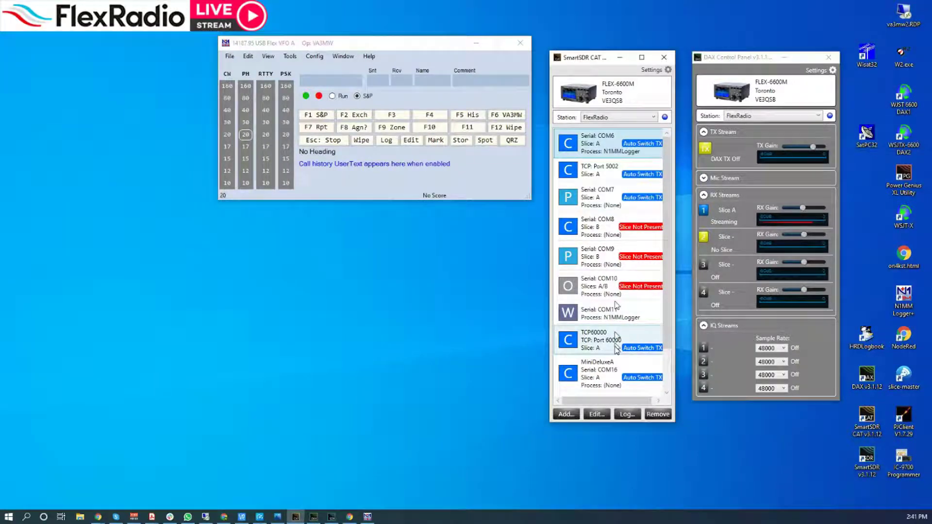
click(593, 414)
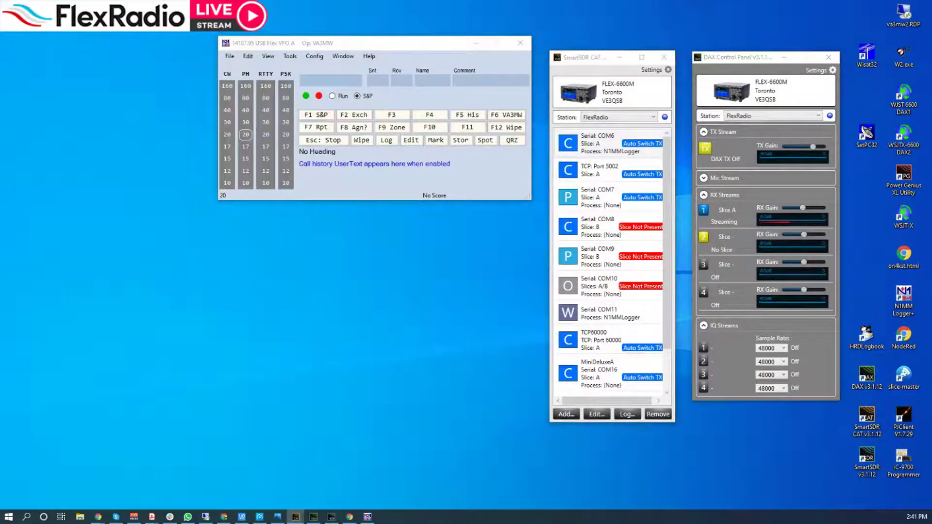
drag(122, 152, 416, 214)
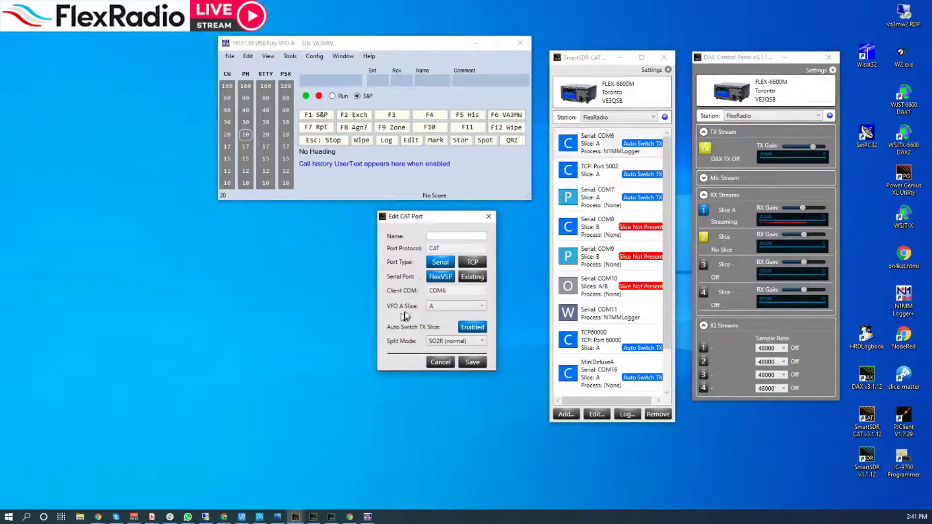
click(450, 307)
click(450, 311)
Go through the split mode options of the COM6 CAT port and save the port's settings
click(445, 341)
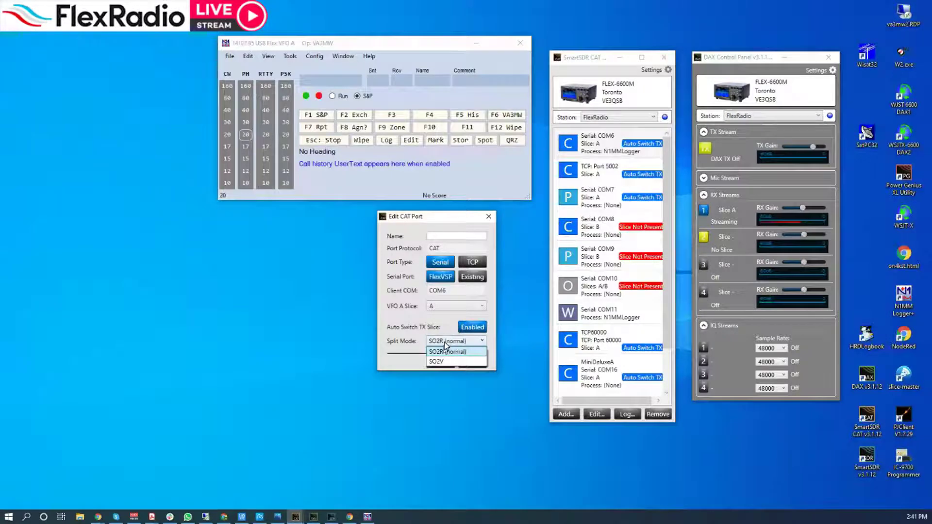
click(444, 352)
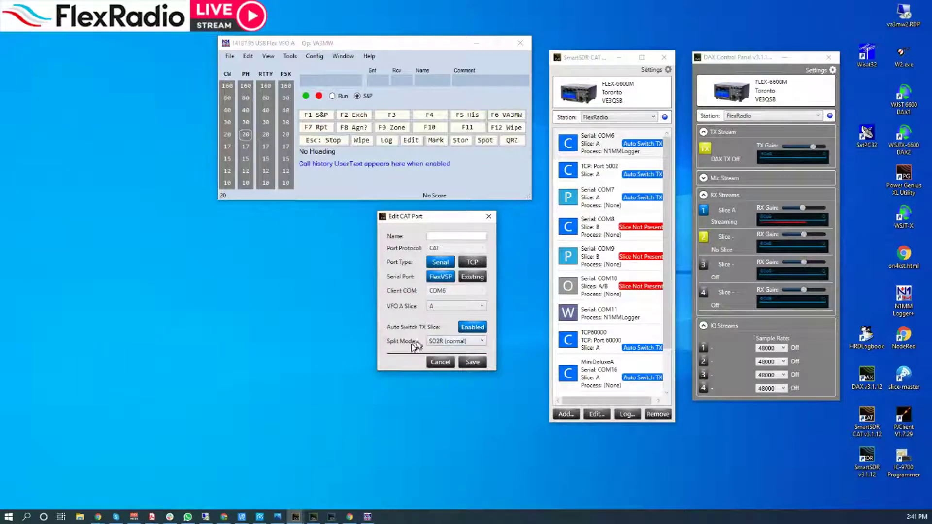
click(437, 341)
click(431, 358)
click(440, 235)
click(472, 363)
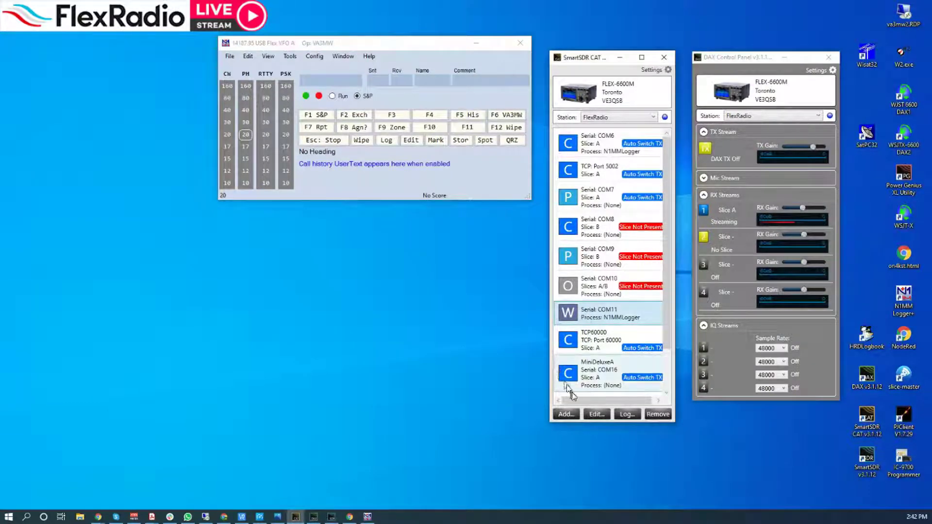
Review the settings of the Winkeyer port on COM11 and the PTT port on COM7, leaving both unedited
click(597, 414)
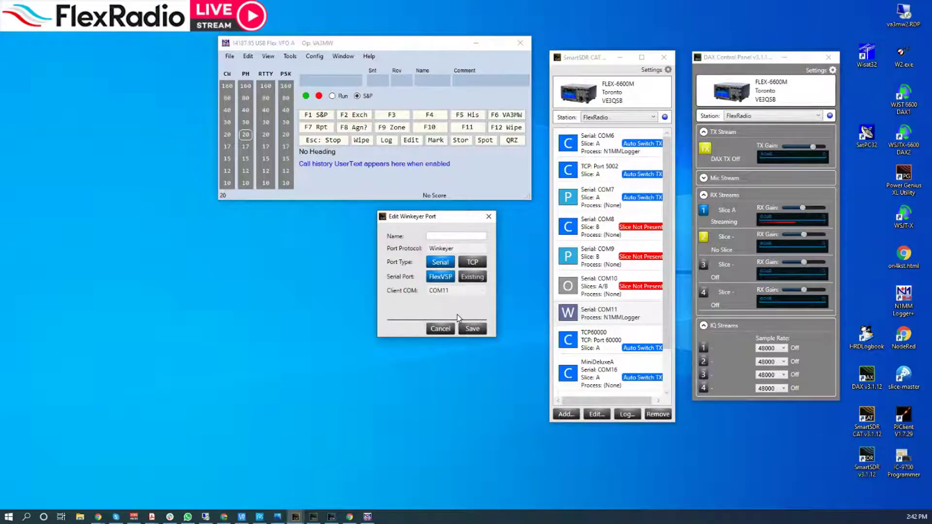
click(436, 330)
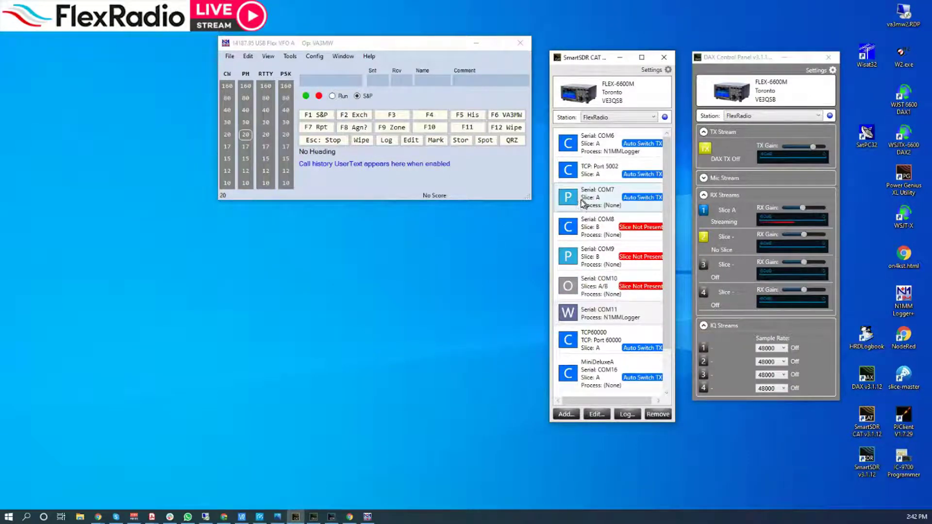
click(610, 201)
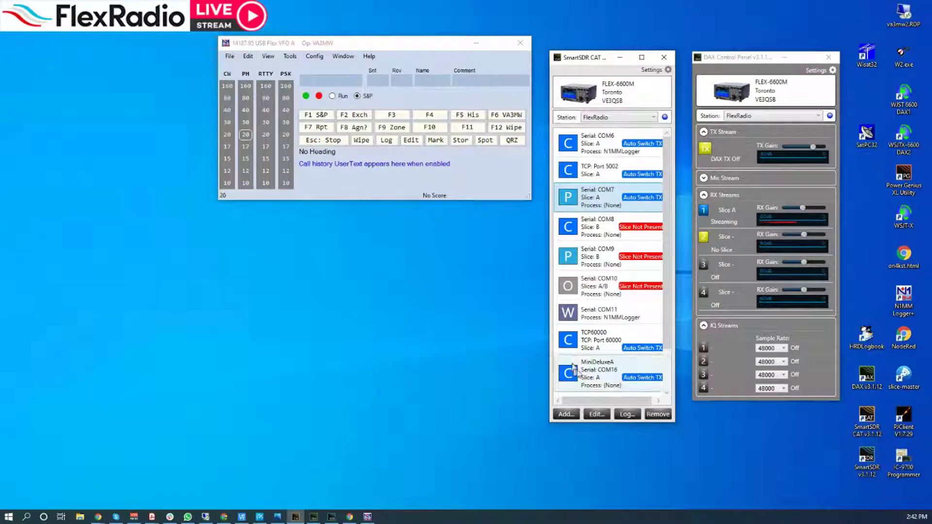
click(594, 415)
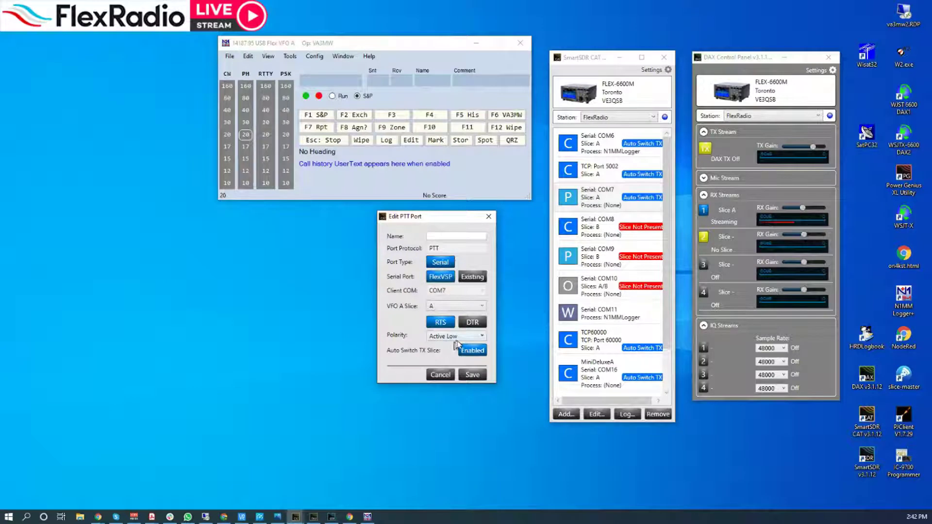
click(489, 218)
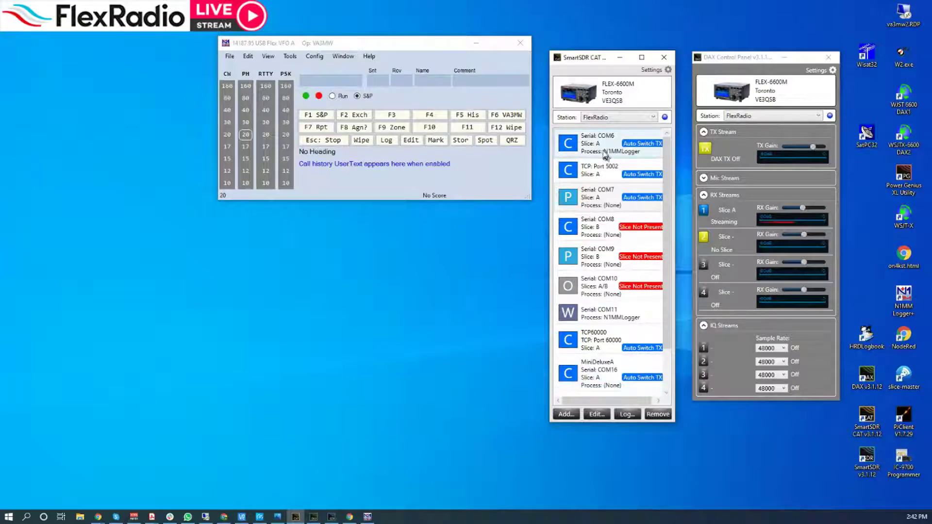
Start adding a new SmartSDR CAT port to look over its default options, and cancel it
click(566, 414)
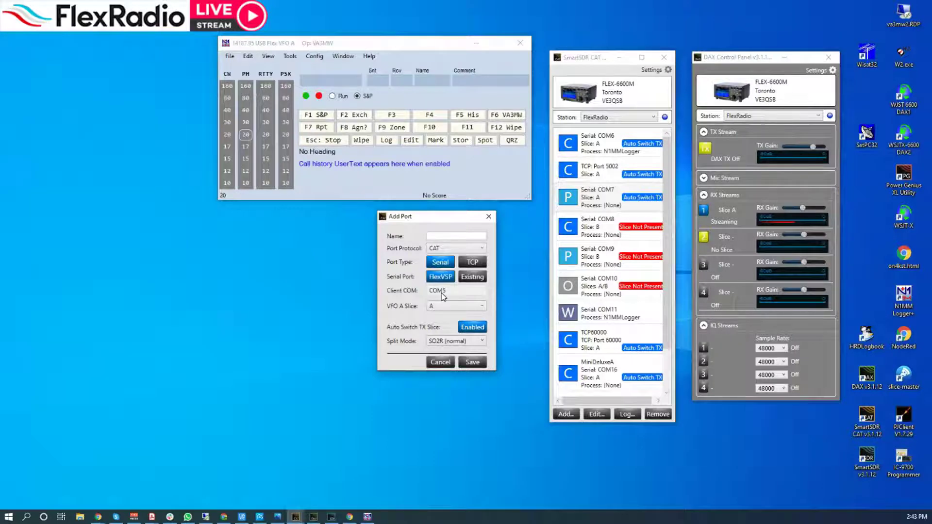
click(441, 362)
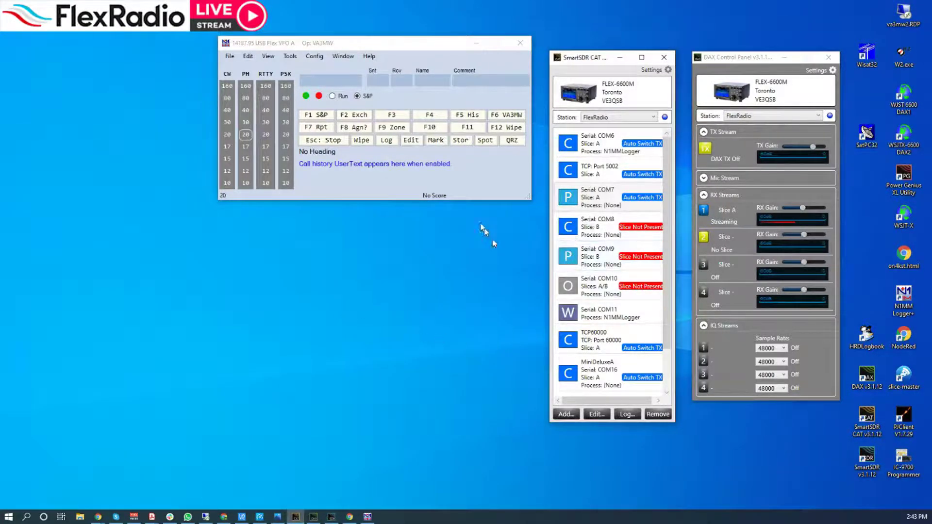
Switch to N1MM Logger+, open its hardware port configuration and set the first two port assignments to None
click(316, 56)
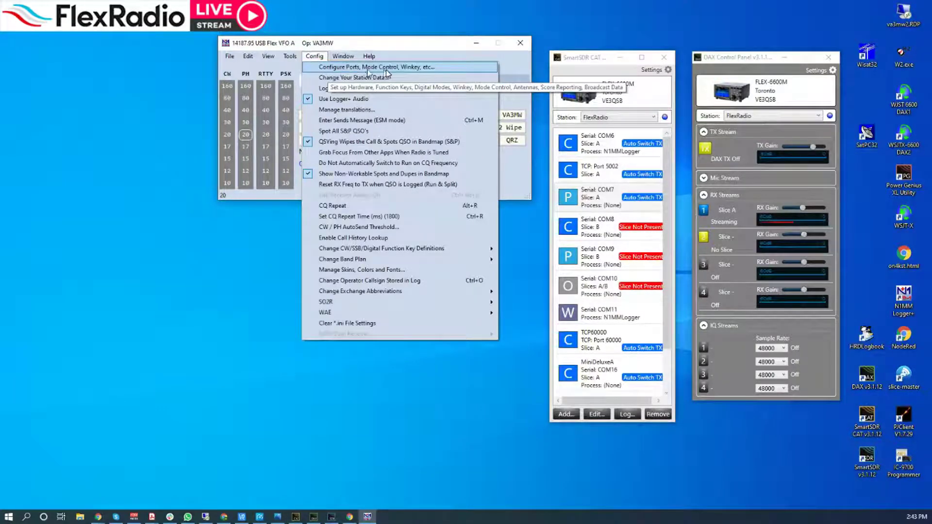
click(429, 68)
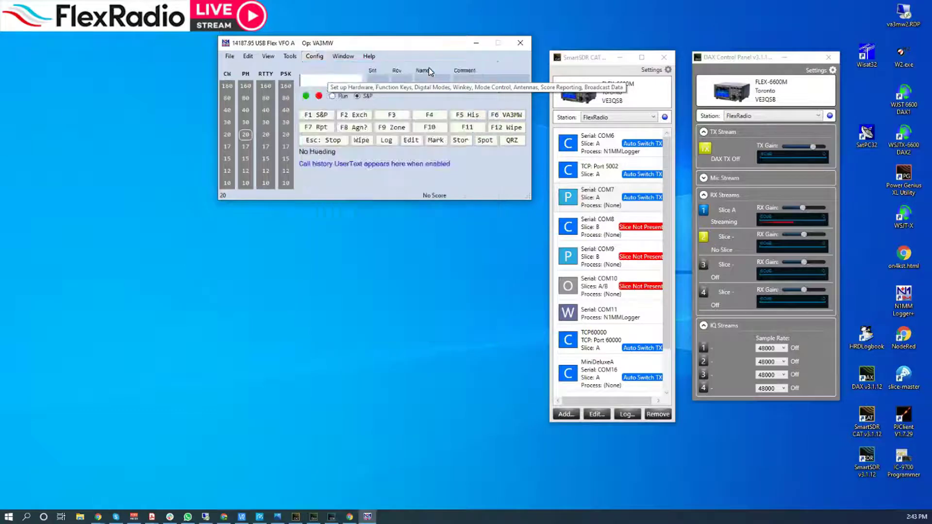
drag(316, 151, 408, 92)
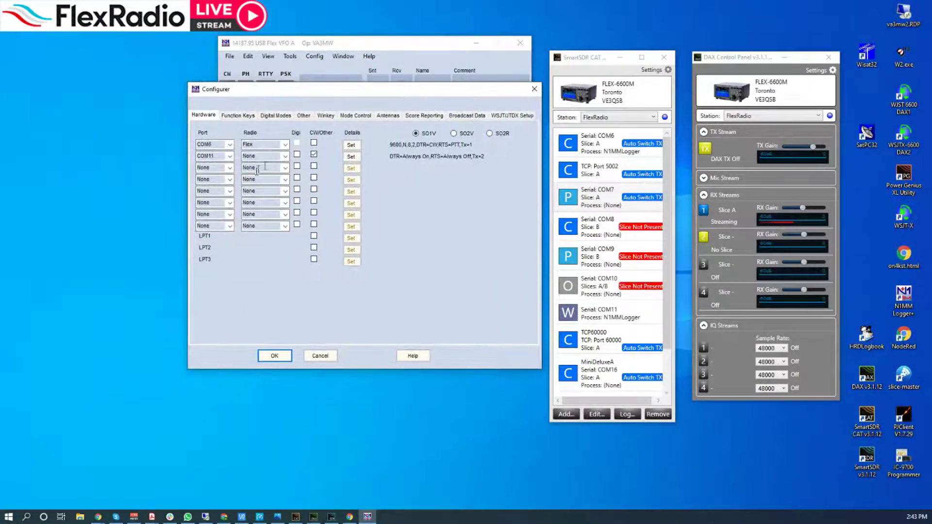
click(230, 158)
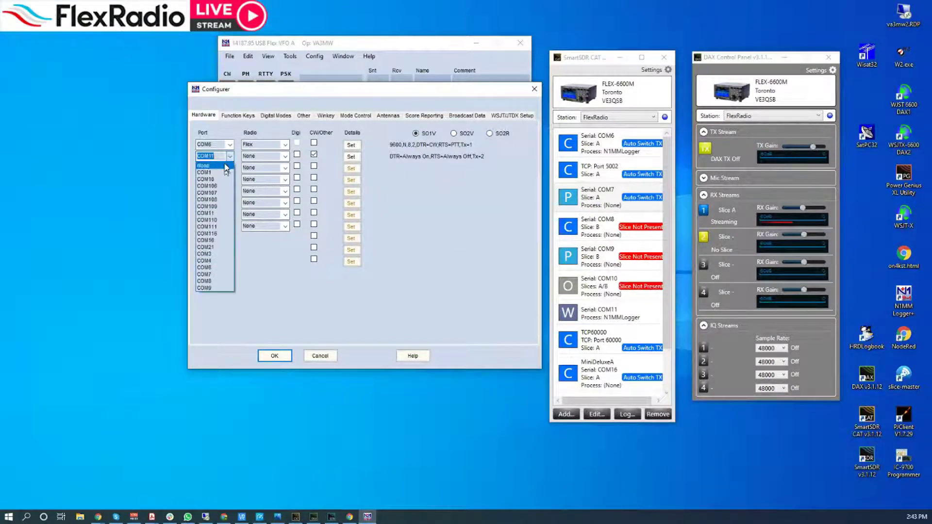
click(228, 163)
click(230, 145)
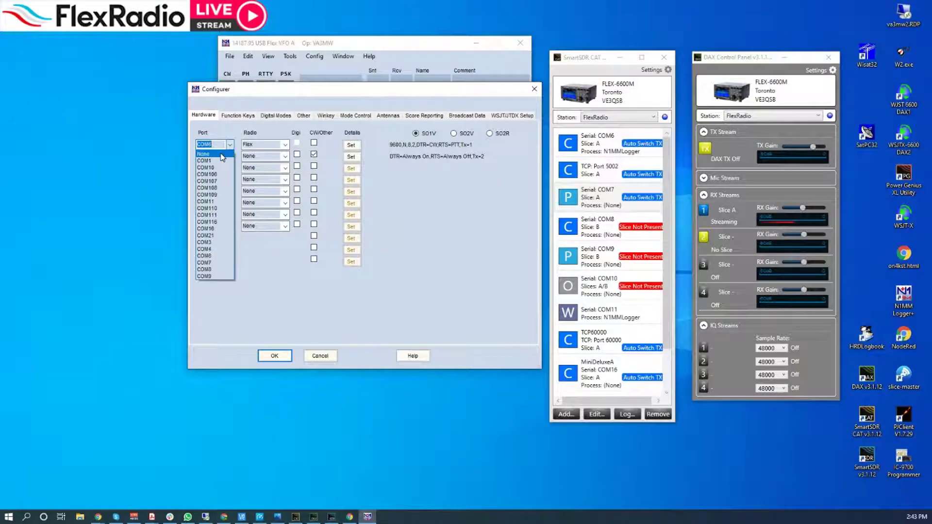
click(223, 152)
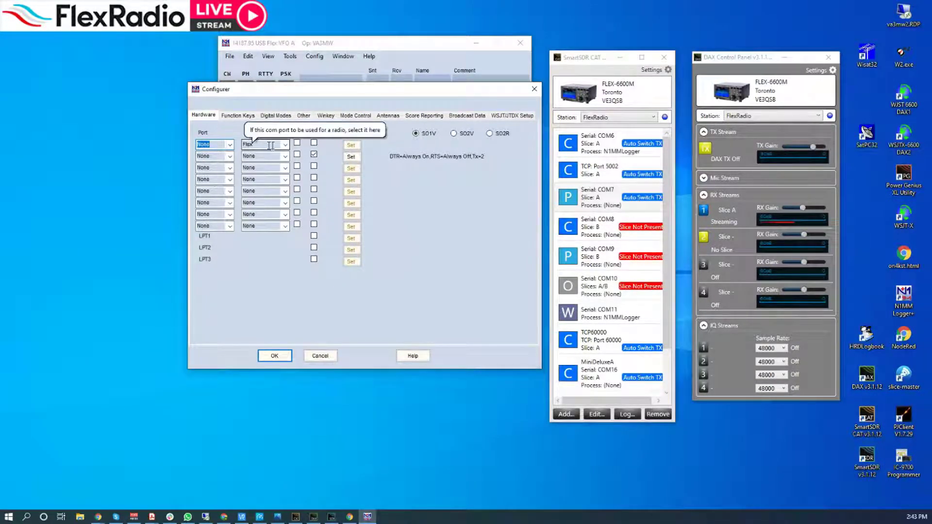
Assign COM6 to the Flex radio and set the port's DTR and RTS lines to Always Off
click(231, 145)
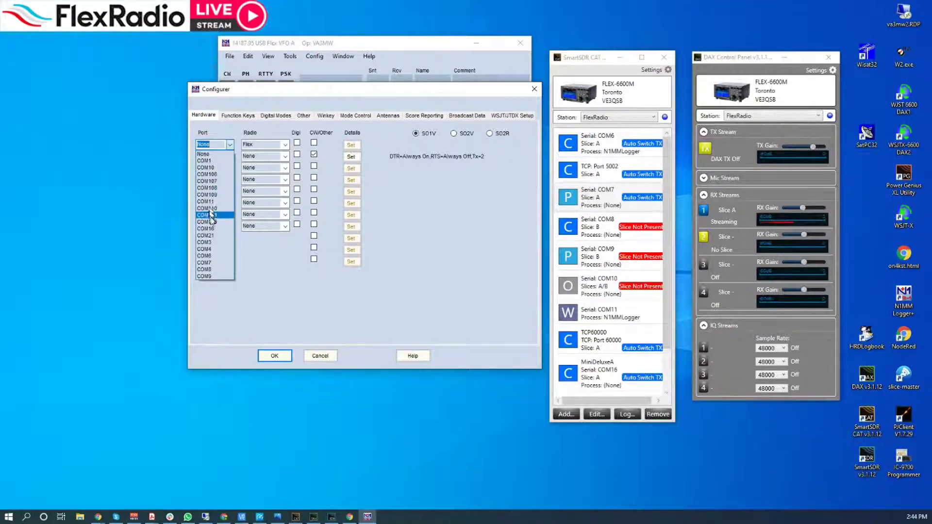
click(210, 257)
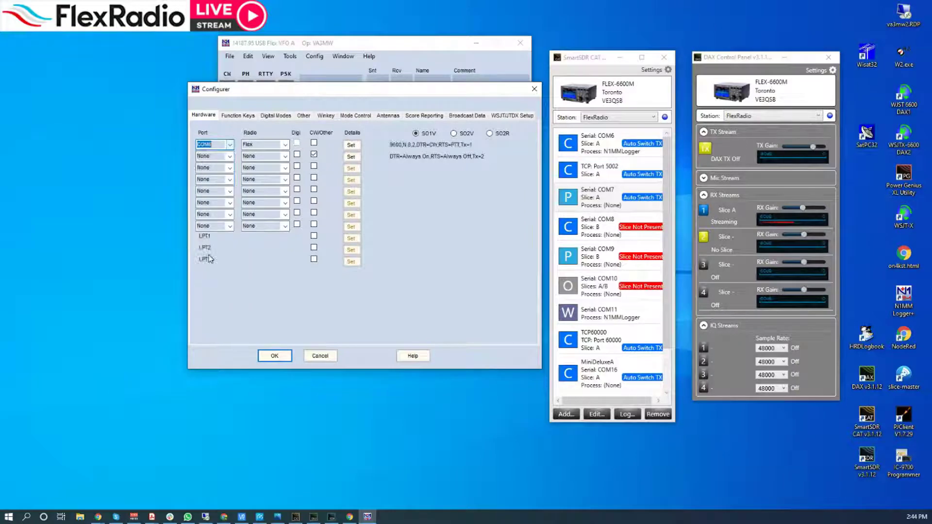
click(350, 145)
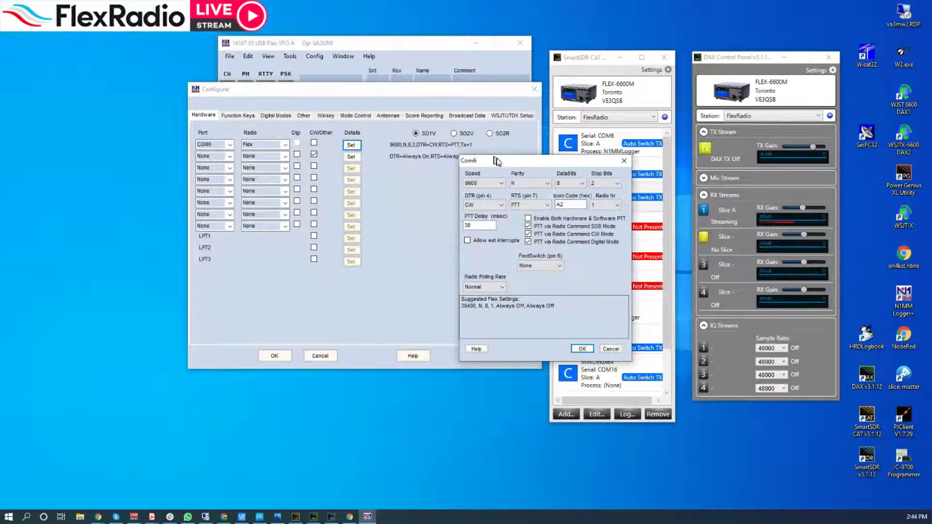
drag(500, 162, 381, 136)
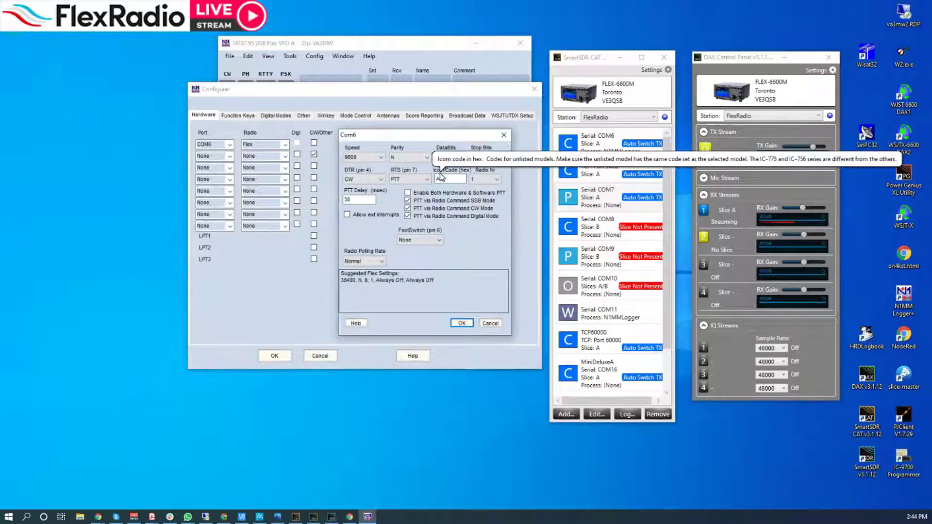
click(381, 180)
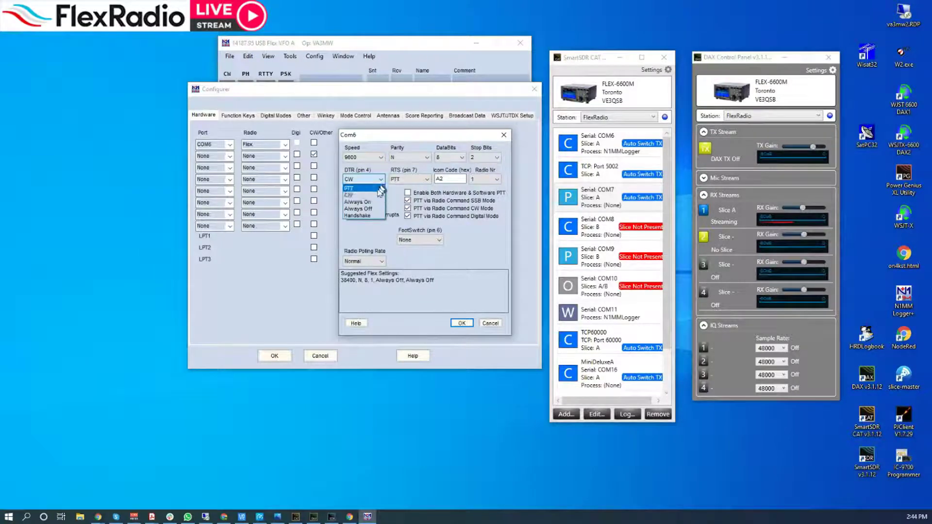
click(360, 208)
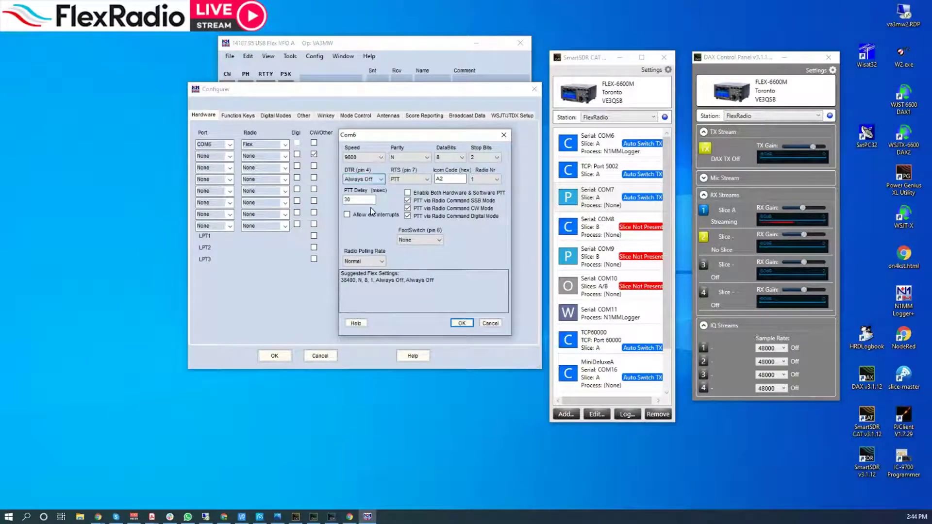
click(427, 180)
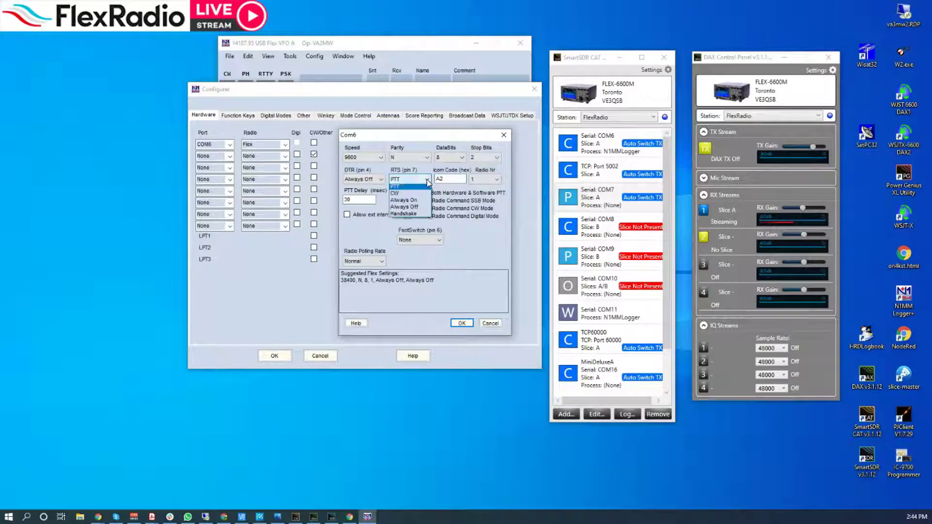
click(420, 189)
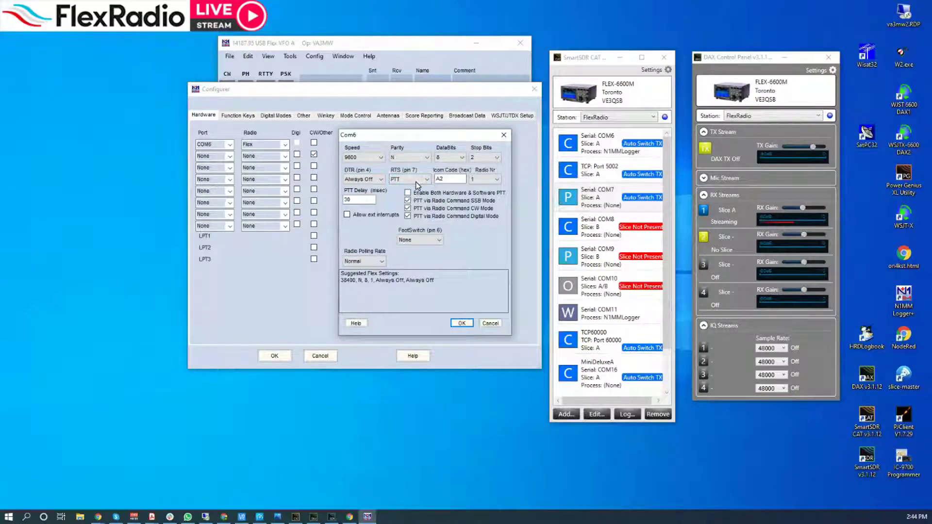
click(425, 181)
click(404, 208)
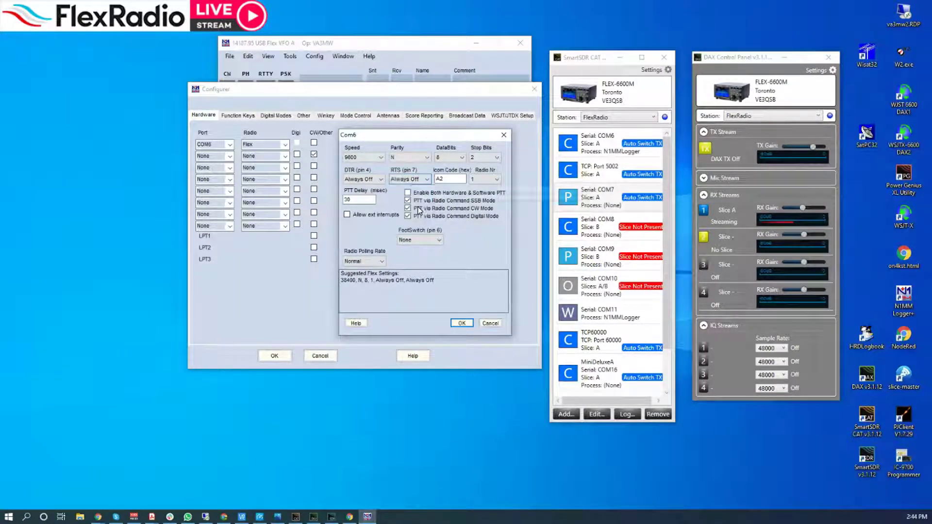
click(462, 323)
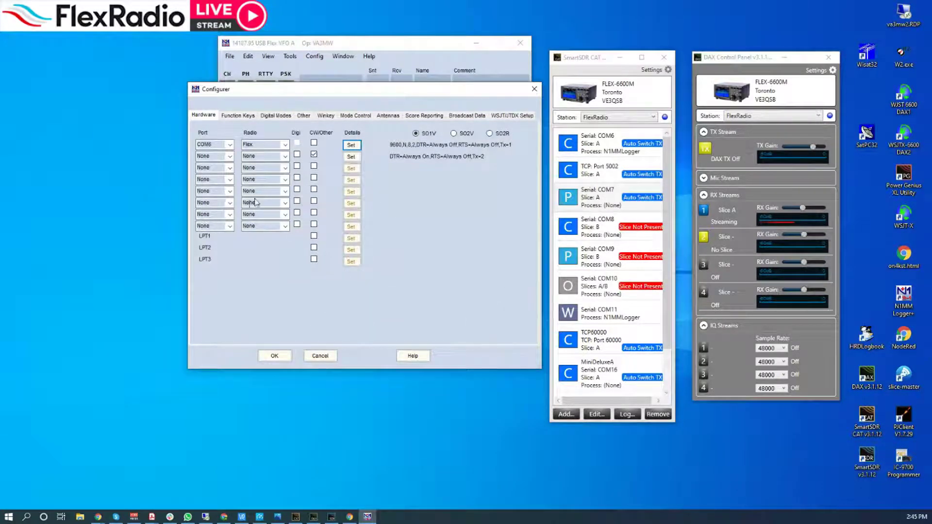
Disable CW/Other for the unassigned second port row and save the hardware configuration
click(276, 356)
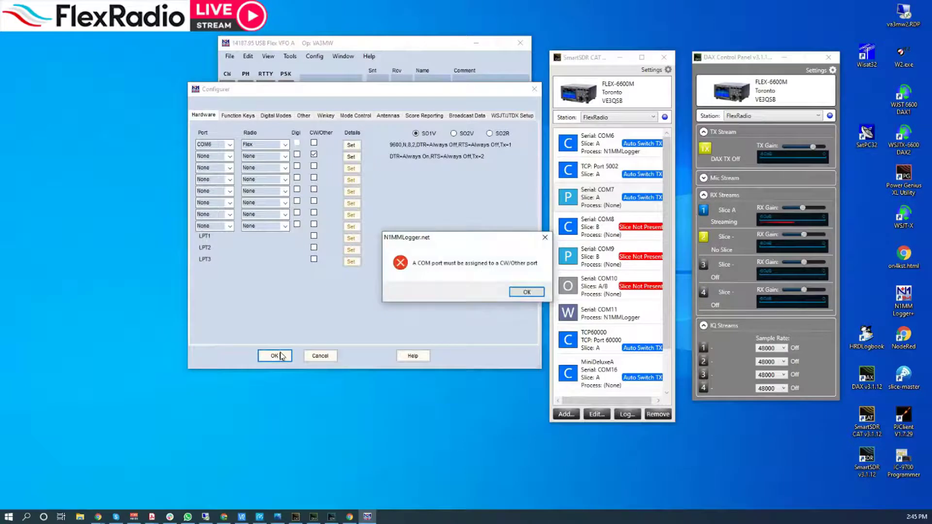
click(529, 293)
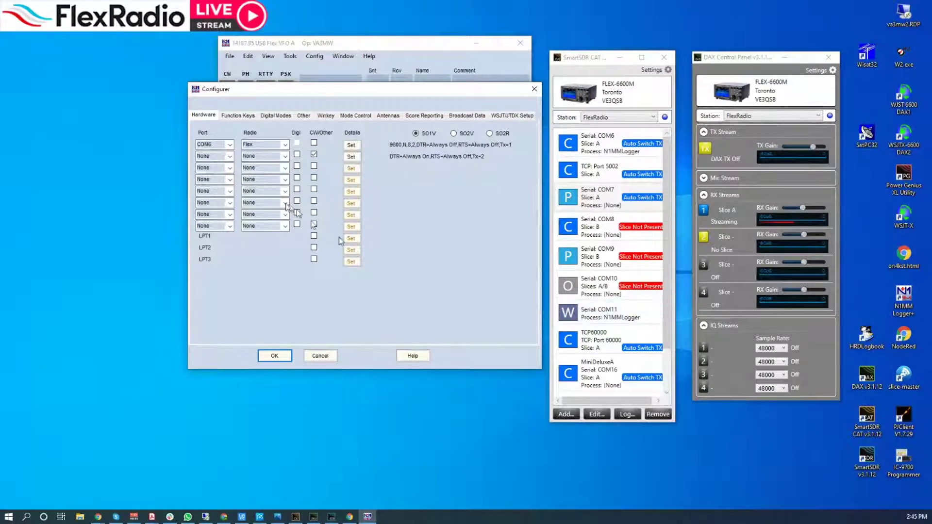
click(314, 155)
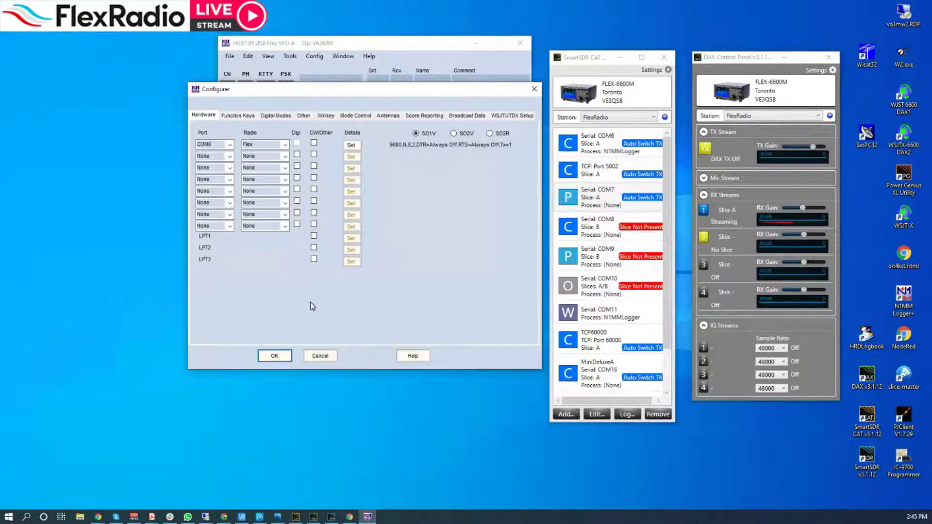
click(261, 351)
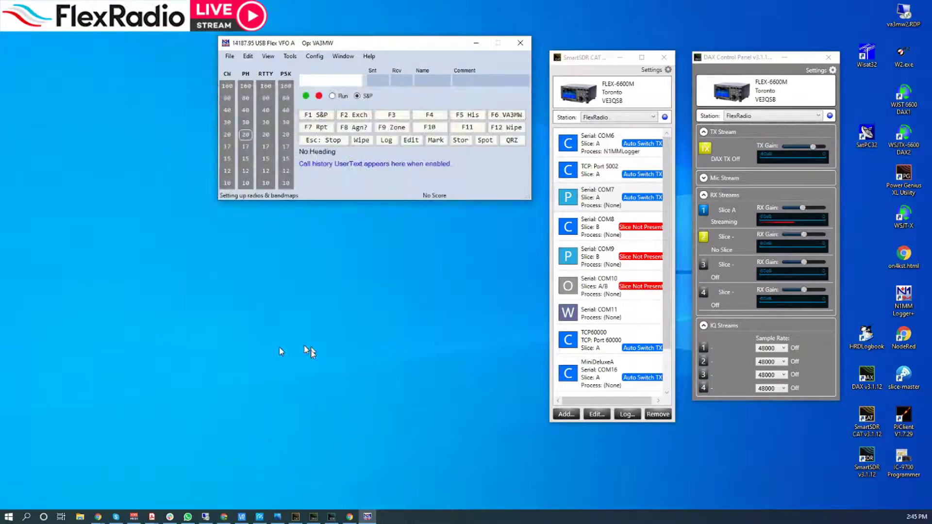
Show SmartSDR beside the N1MM entry window and tune the radio to 14200 from the callsign field
mouse_move(338, 520)
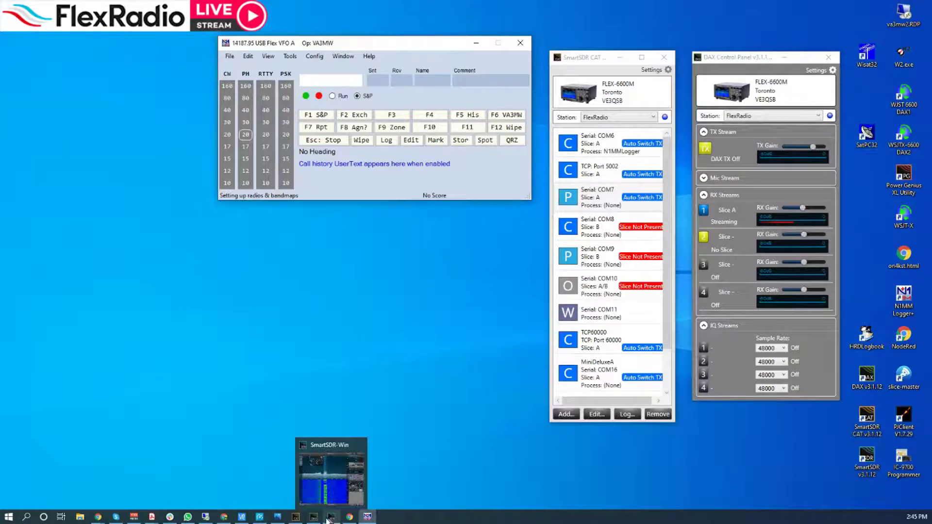
click(330, 520)
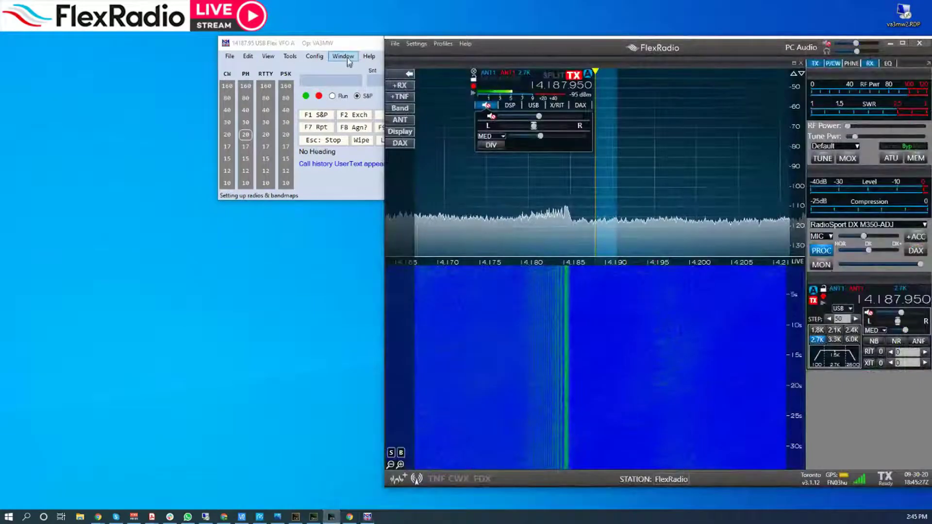
drag(343, 45, 172, 46)
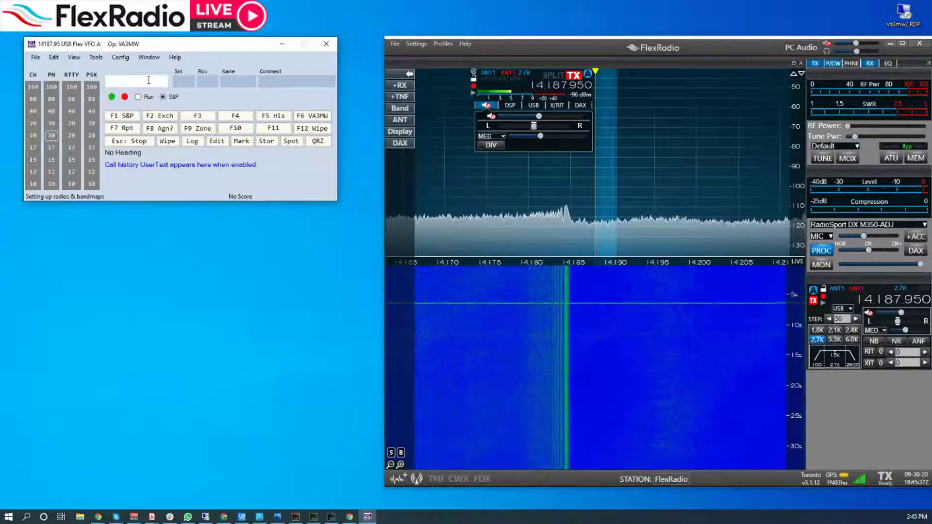
text(14200)
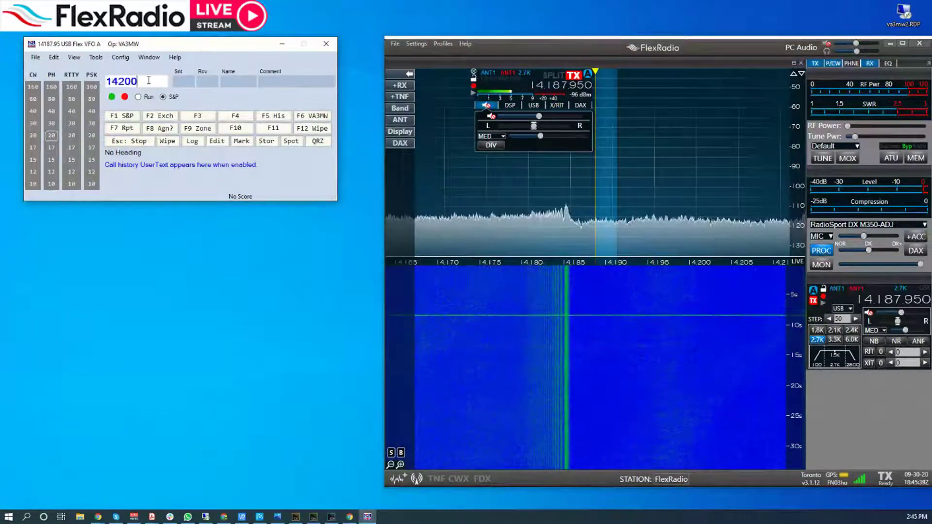
key(Return)
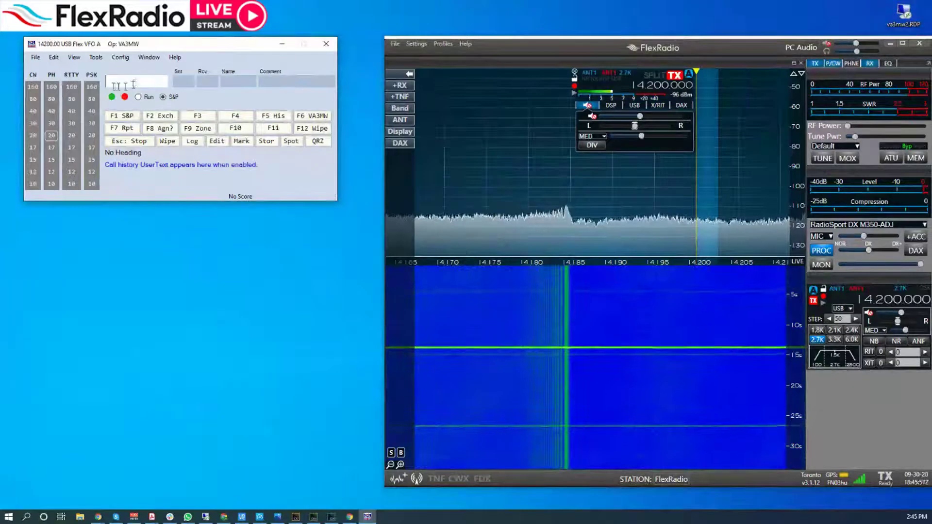
Reopen N1MM's port configuration with SmartSDR CAT alongside, enable CW/Other on the second row and assign it COM11
click(131, 58)
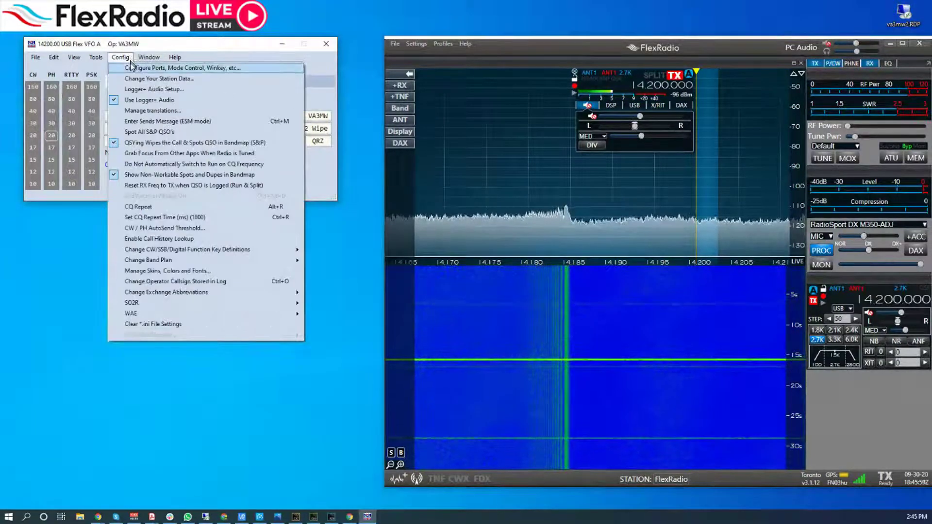
click(133, 69)
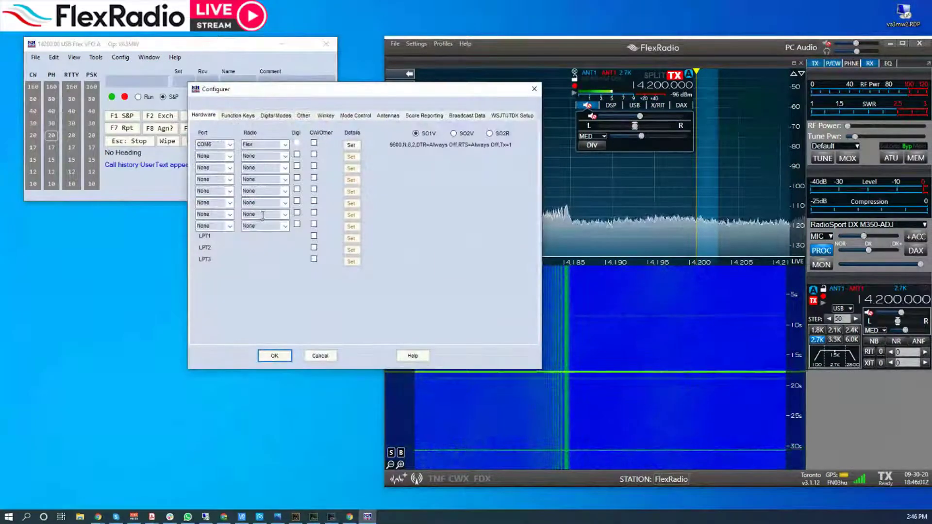
click(313, 155)
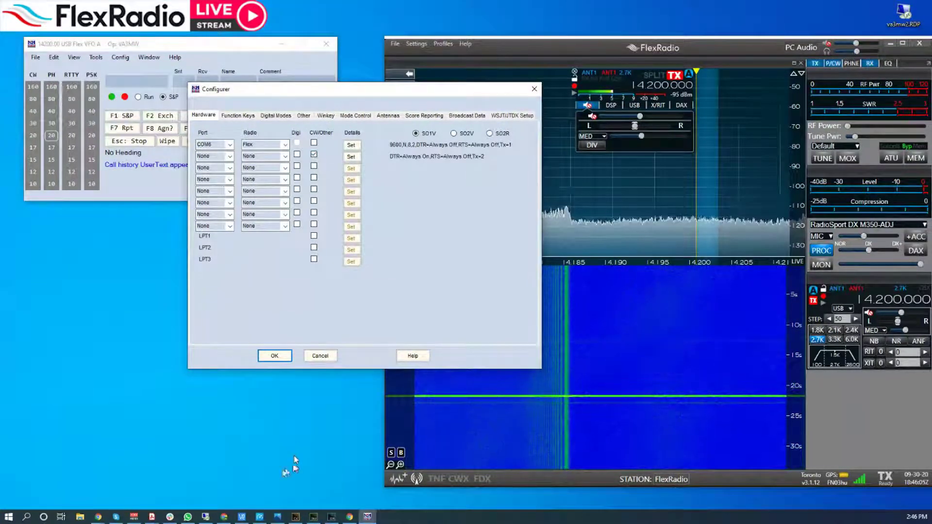
mouse_move(307, 519)
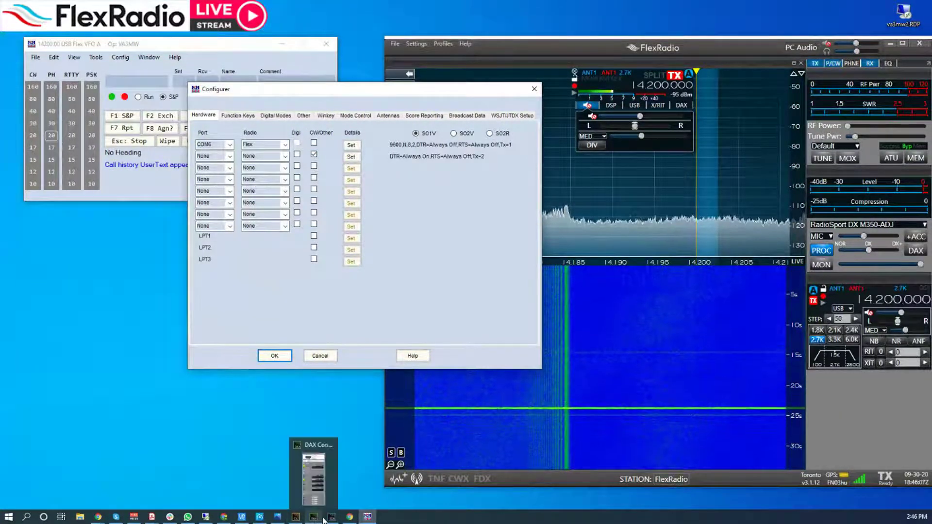
click(296, 517)
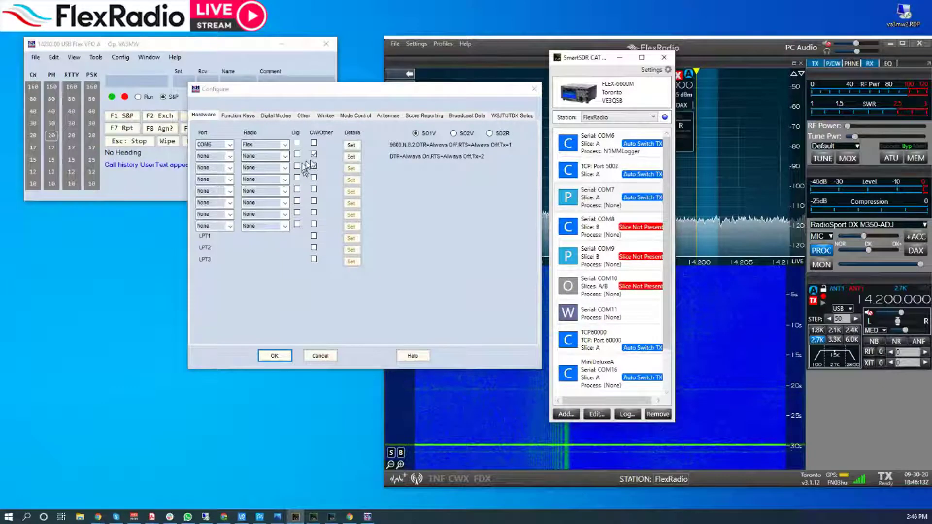
click(285, 156)
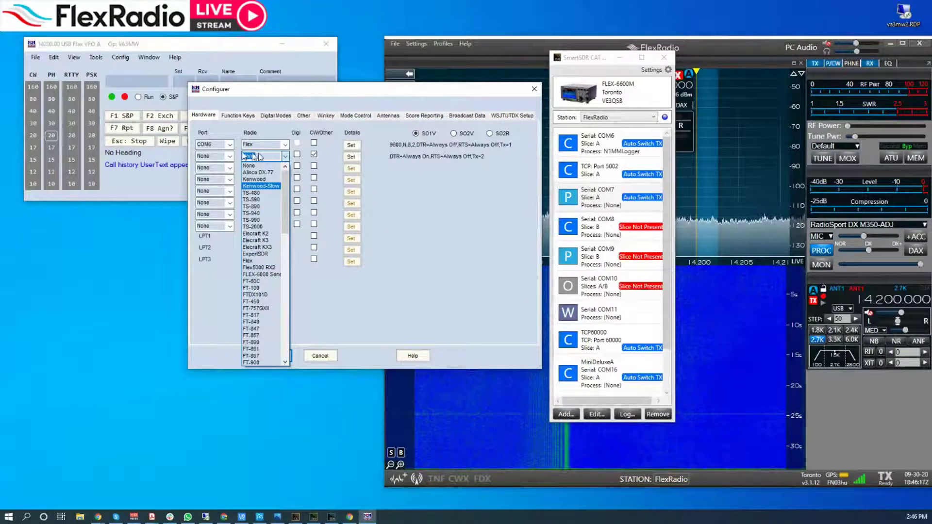
click(229, 155)
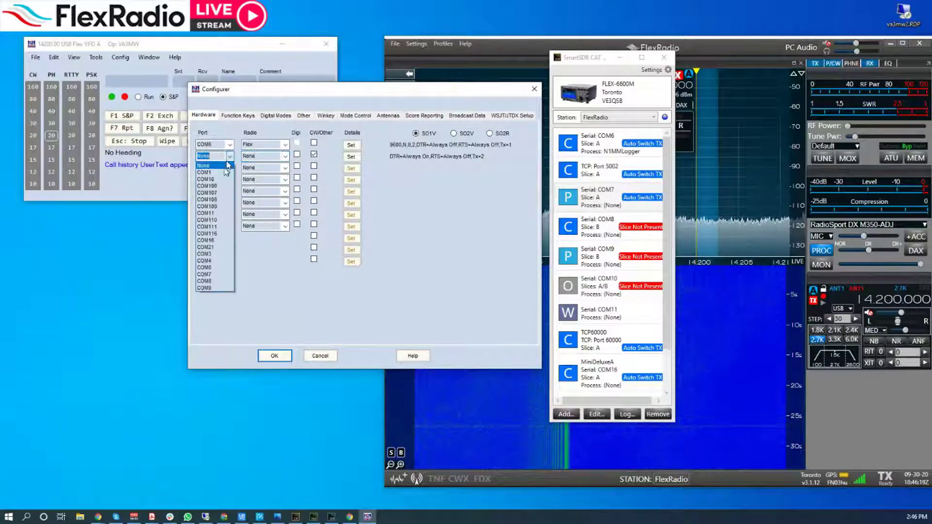
click(218, 214)
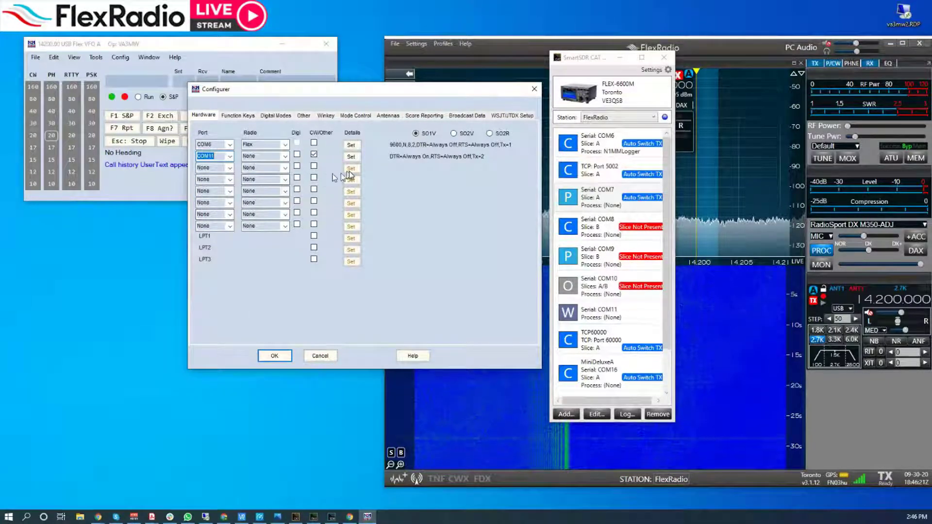
Enable WinKey in the COM11 port details and save the hardware configuration
click(351, 157)
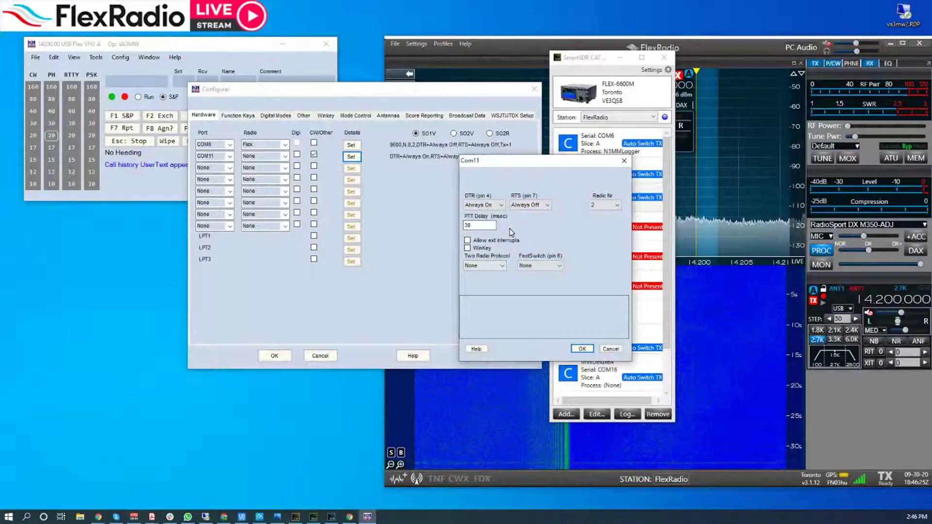
click(468, 249)
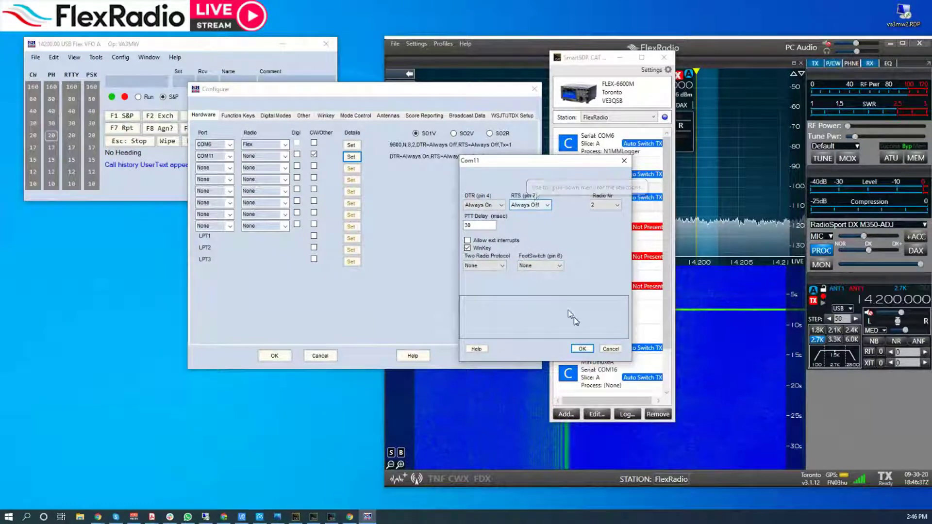
click(582, 348)
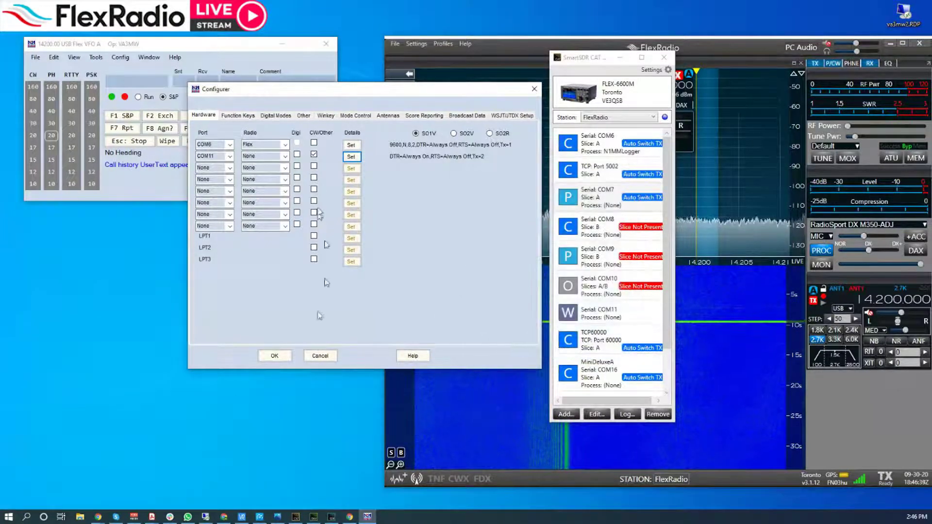
drag(276, 93, 163, 139)
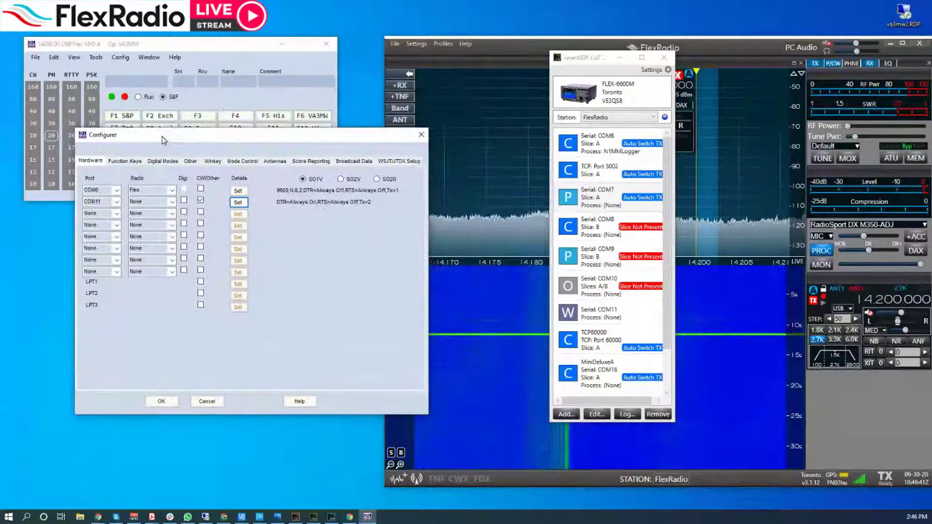
click(153, 401)
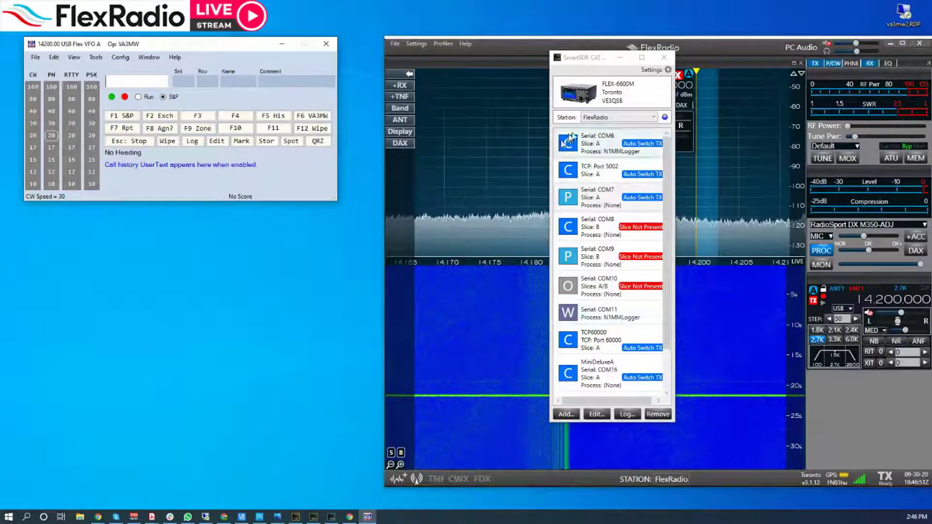
Switch the radio to CW mode from the callsign field, with SmartSDR CAT moved aside, and trigger the F3 Tu message
drag(581, 59, 441, 125)
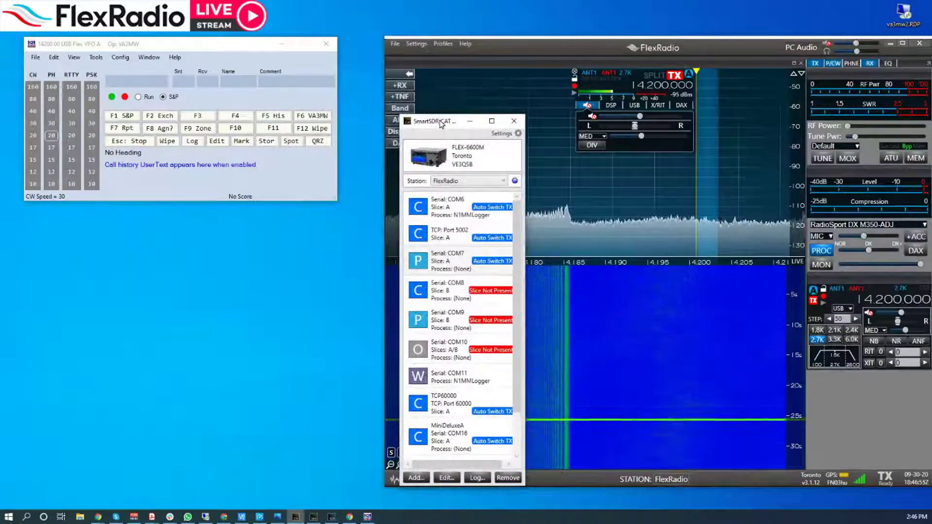
click(140, 83)
text(CQW)
key(BackSpace)
key(BackSpace)
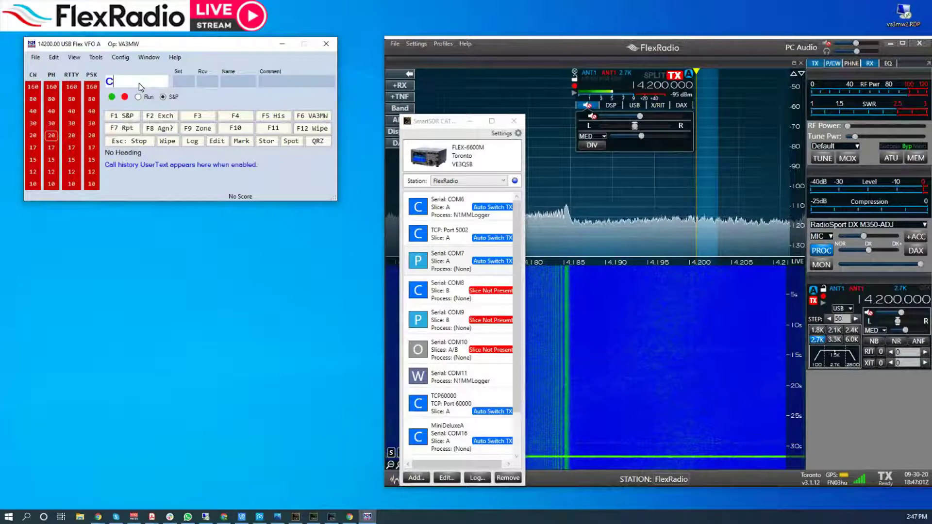
text(W)
key(Return)
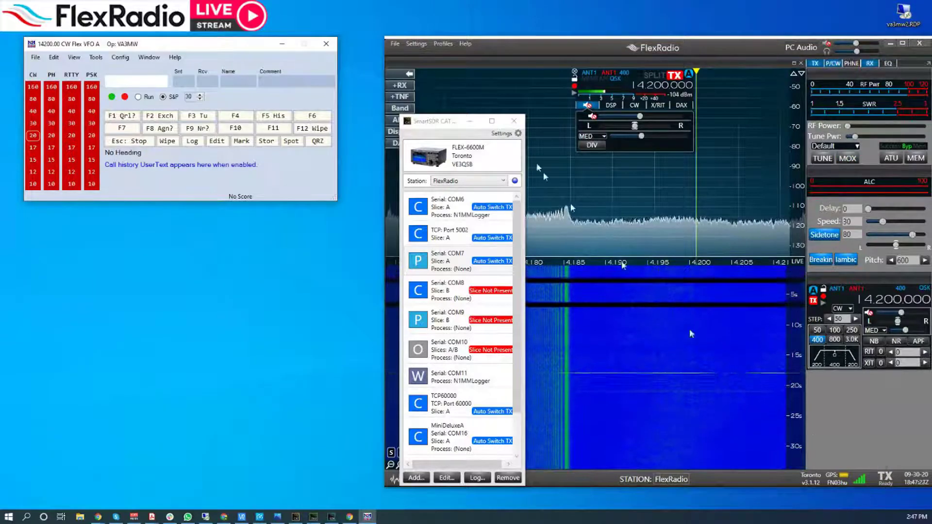
drag(451, 130, 276, 153)
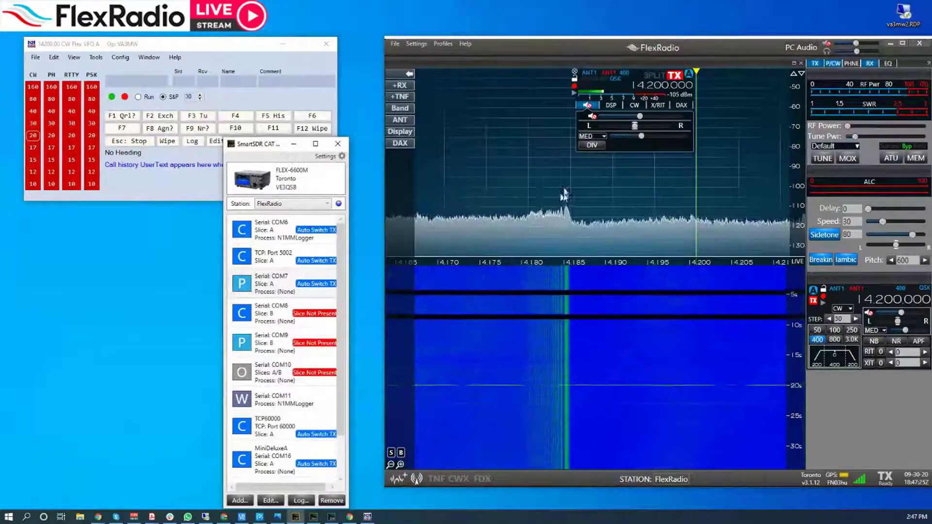
click(199, 119)
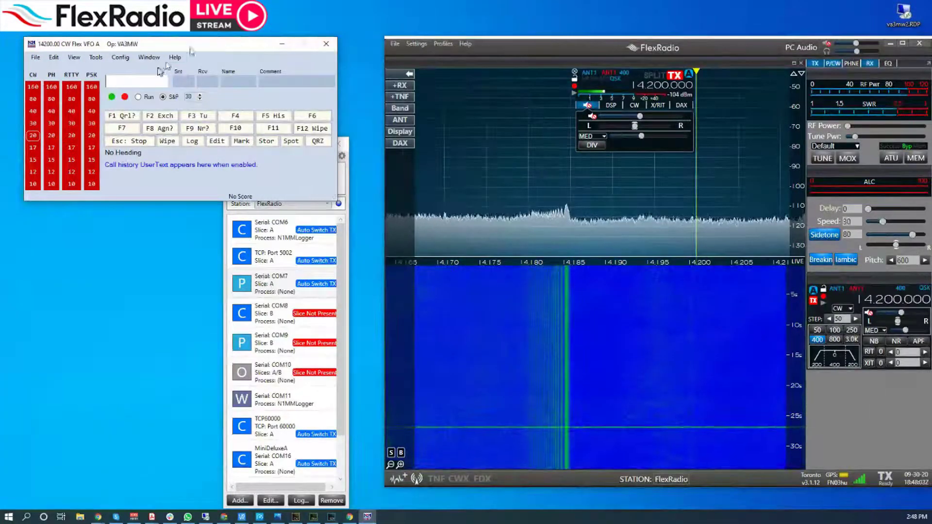
Review the COM6 and COM11 assignments in the port configuration and close it without changes
click(120, 58)
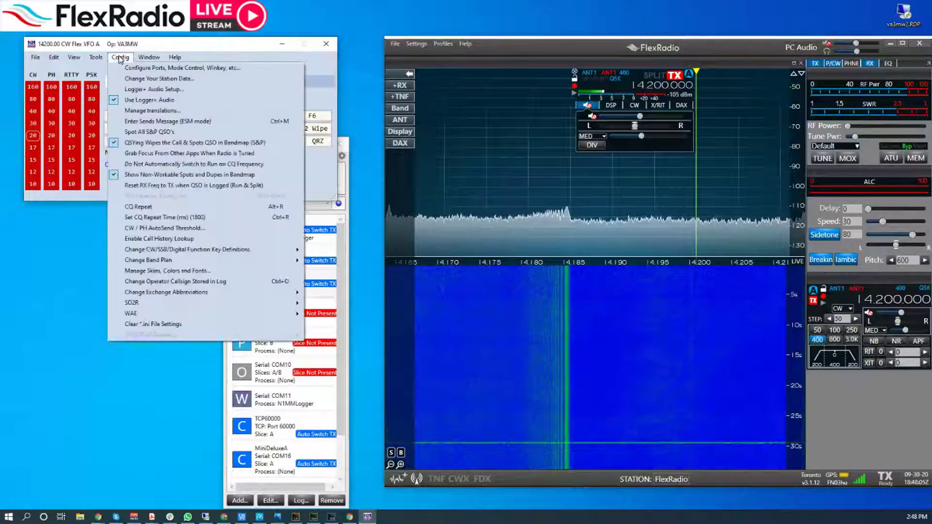
click(178, 71)
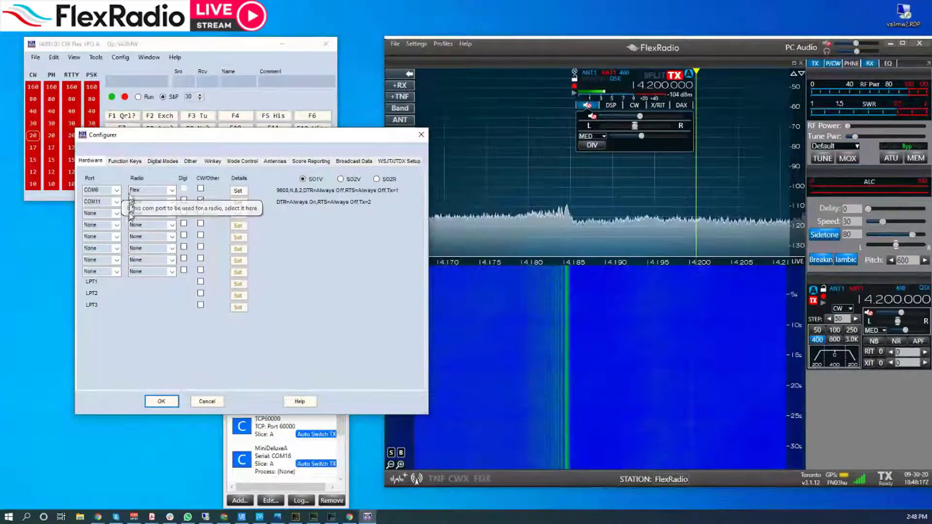
click(421, 136)
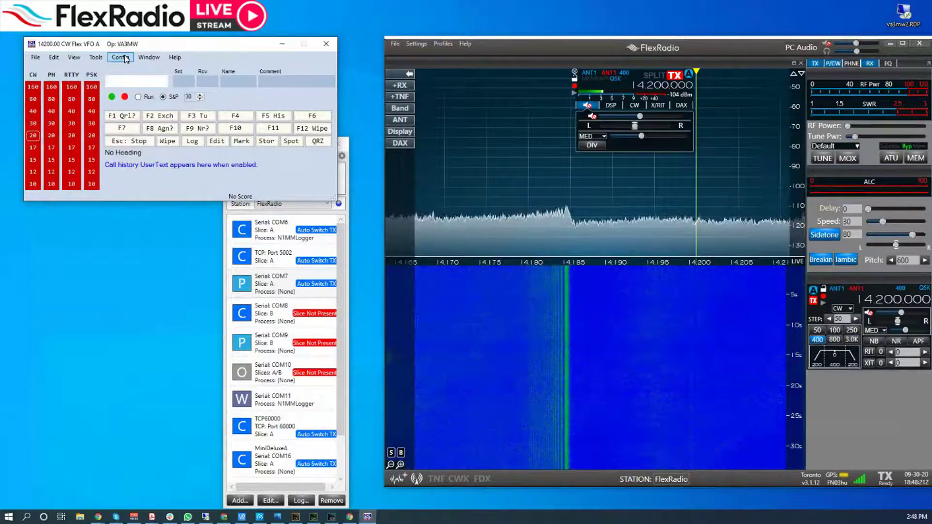
Open the Logger+ audio setup and show the Radio 1 playback settings
click(121, 57)
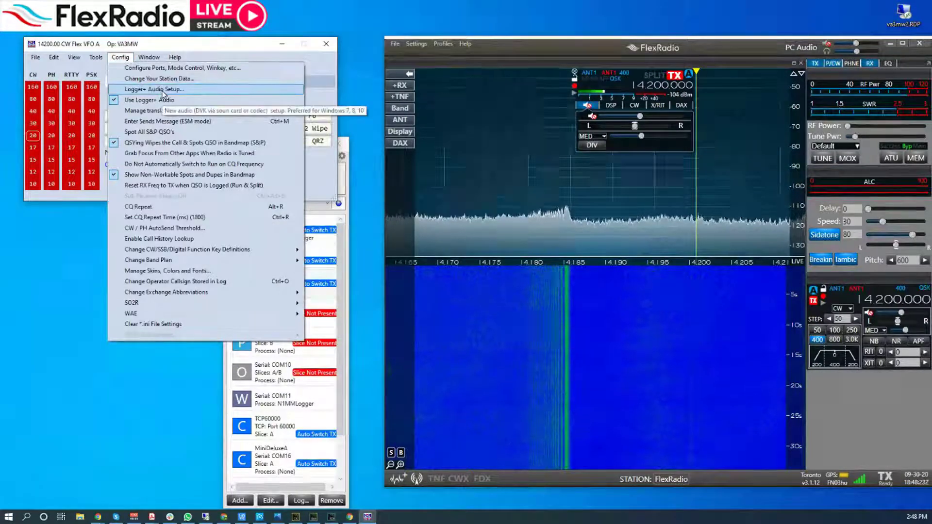
click(191, 99)
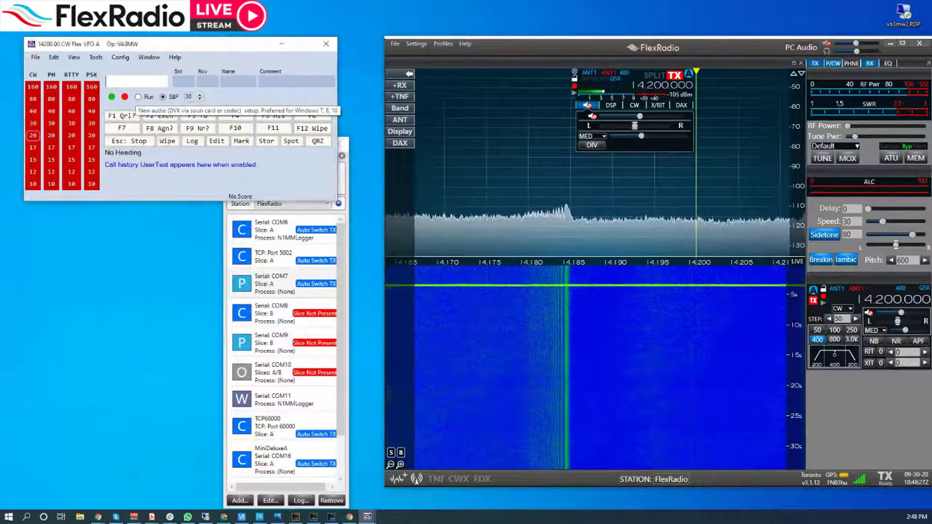
drag(123, 107, 403, 202)
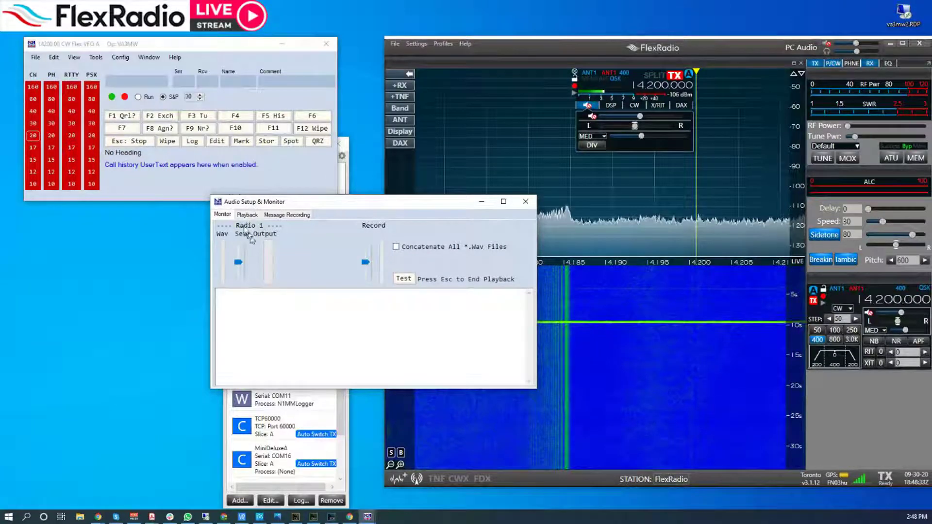
click(247, 215)
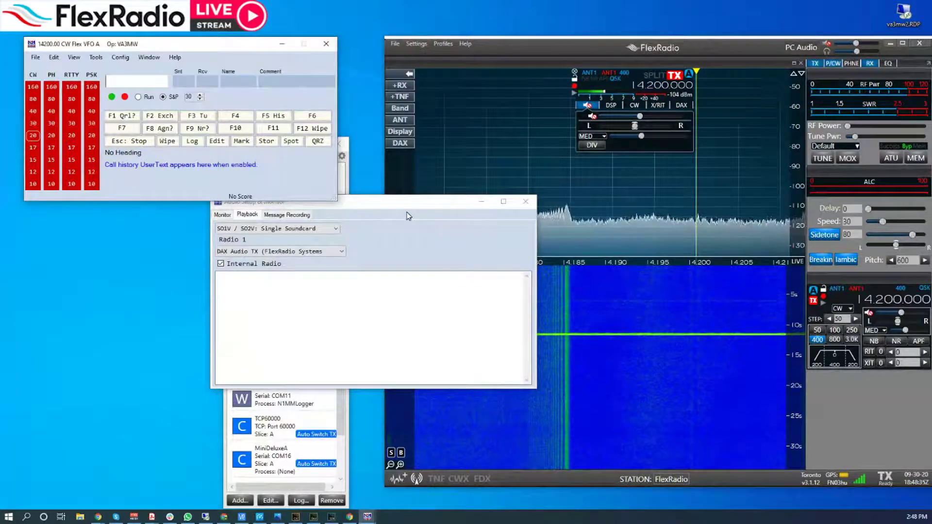
drag(415, 203, 411, 215)
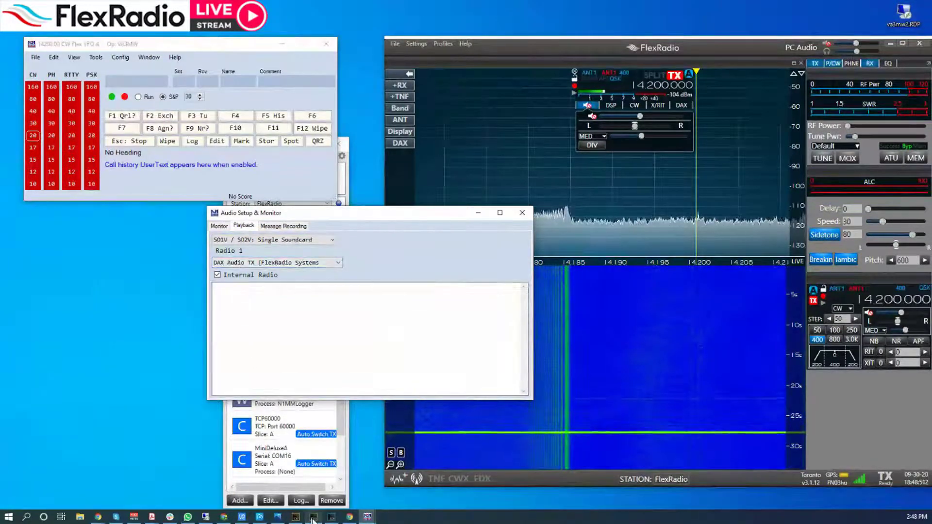
Show the DAX Control Panel beside the audio setup, expand its Mic Stream section and turn the mic stream on
mouse_move(313, 519)
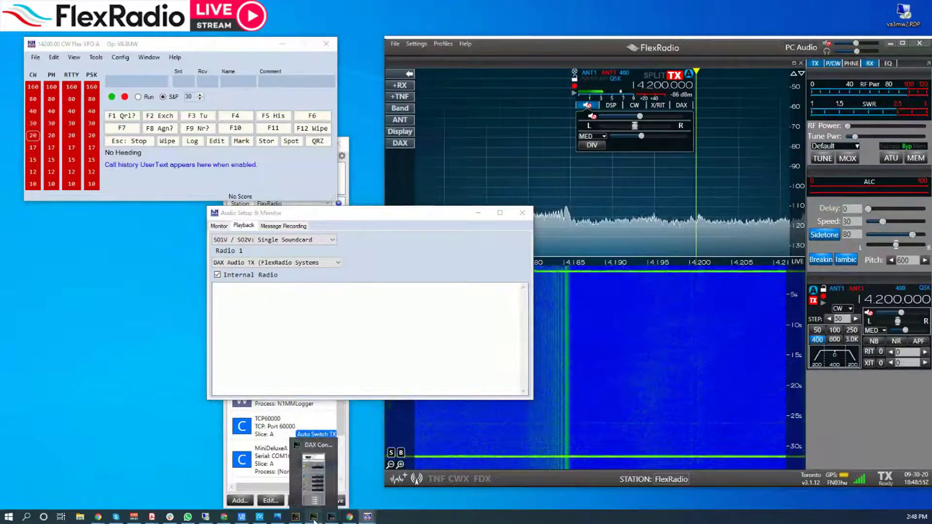
click(314, 517)
drag(732, 59, 616, 100)
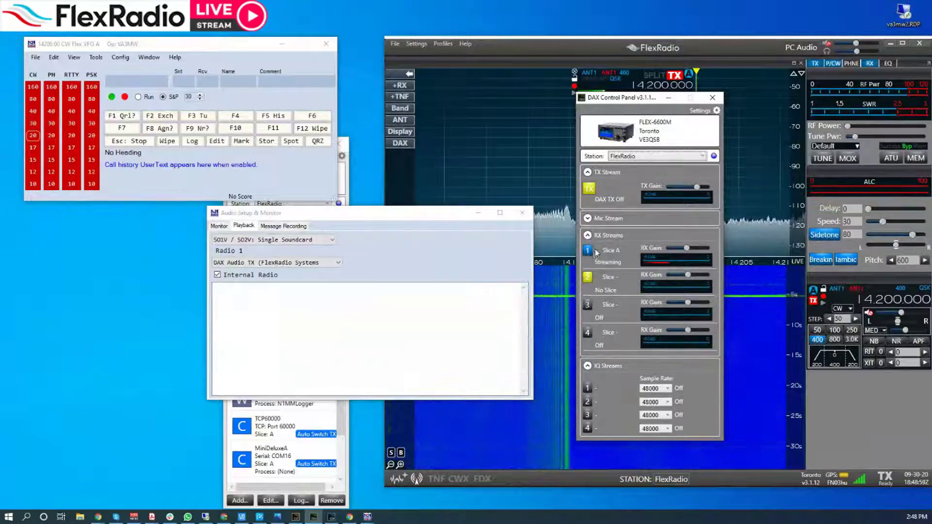
click(589, 219)
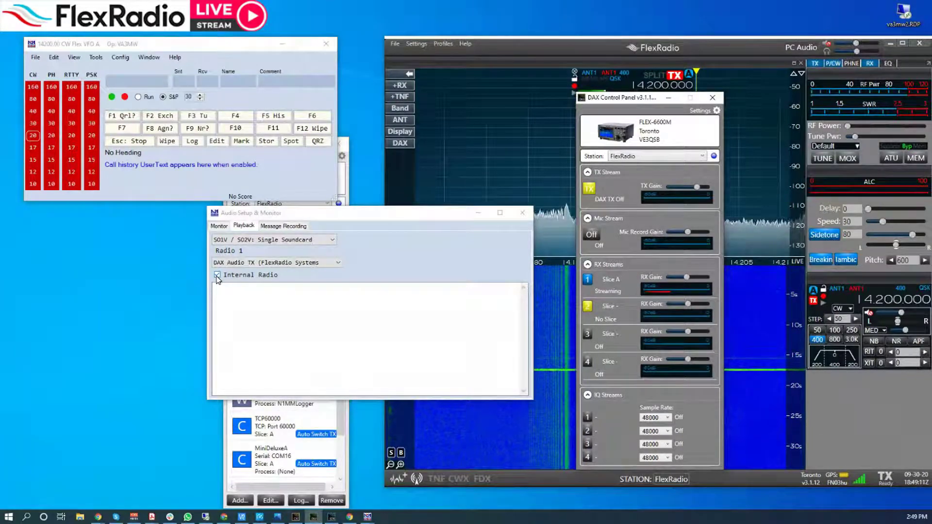
drag(296, 217, 159, 232)
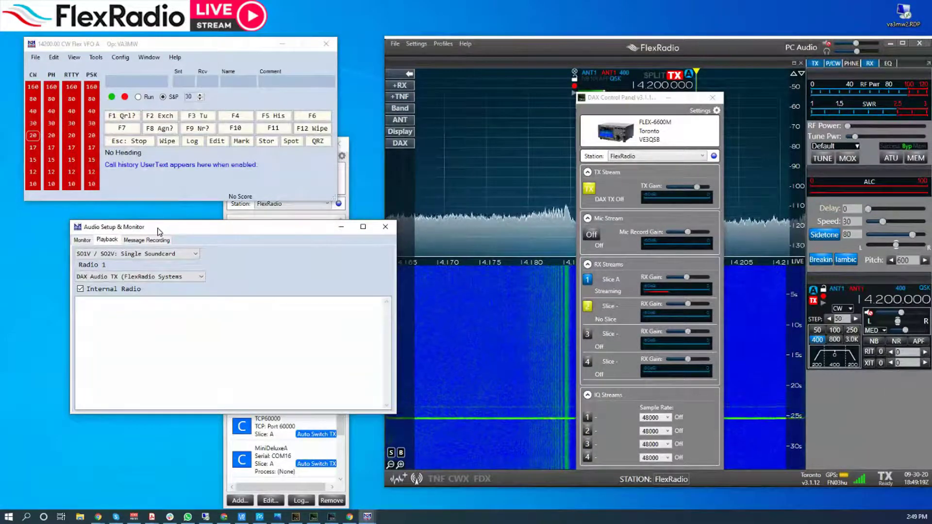
click(589, 237)
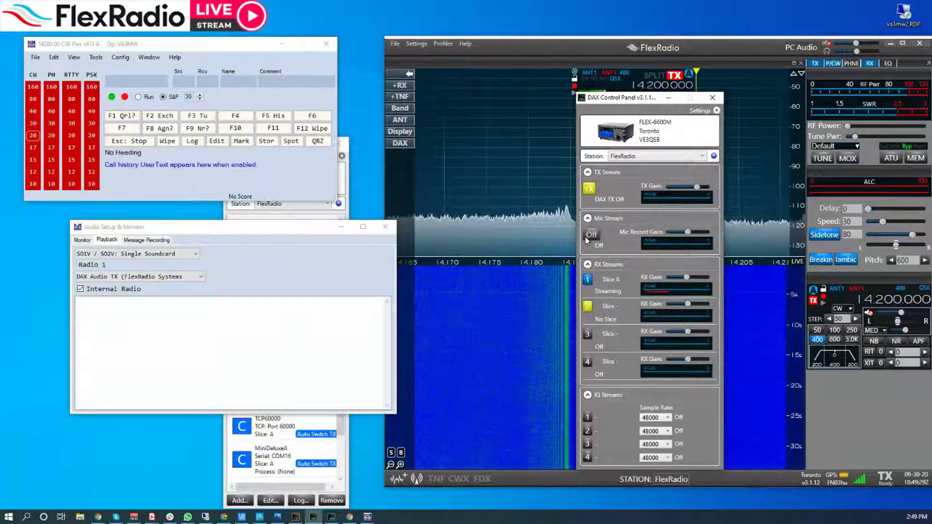
Examine the message recording settings for Radio 1 and return to the playback settings
click(145, 240)
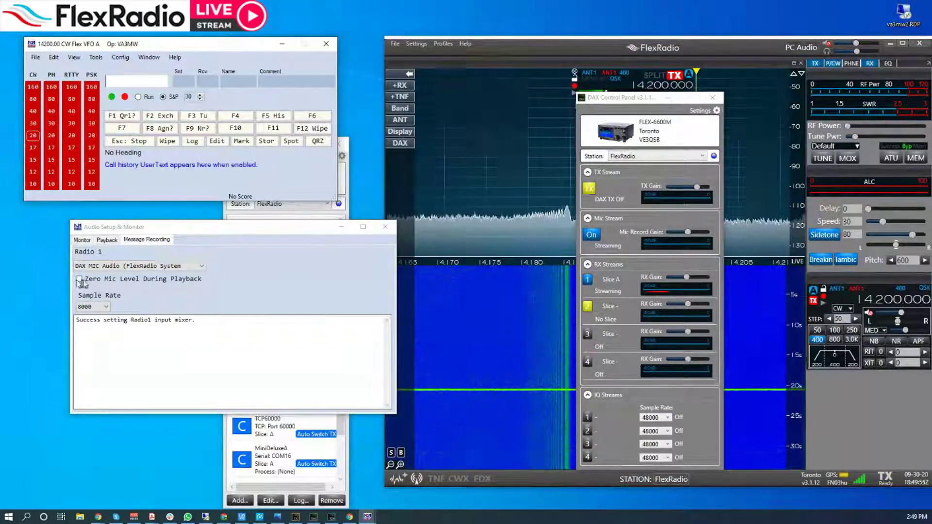
click(106, 240)
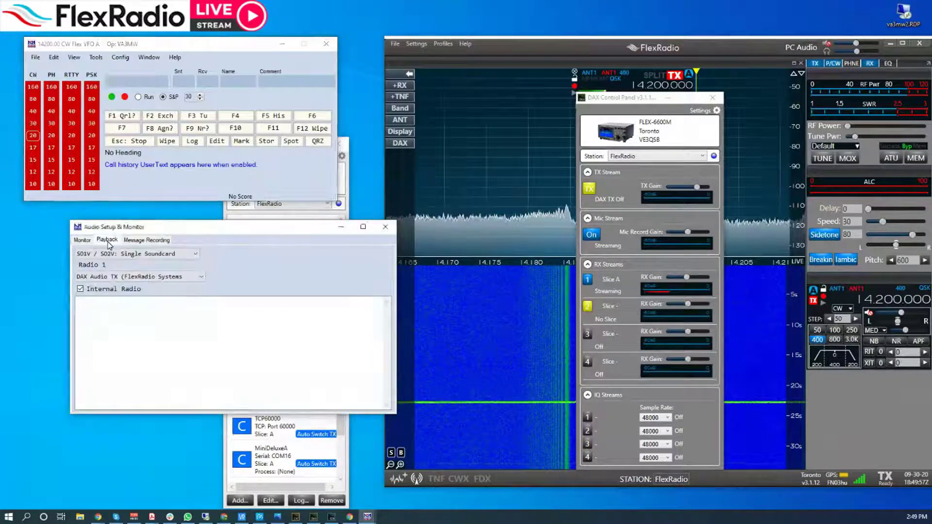
drag(177, 235, 131, 224)
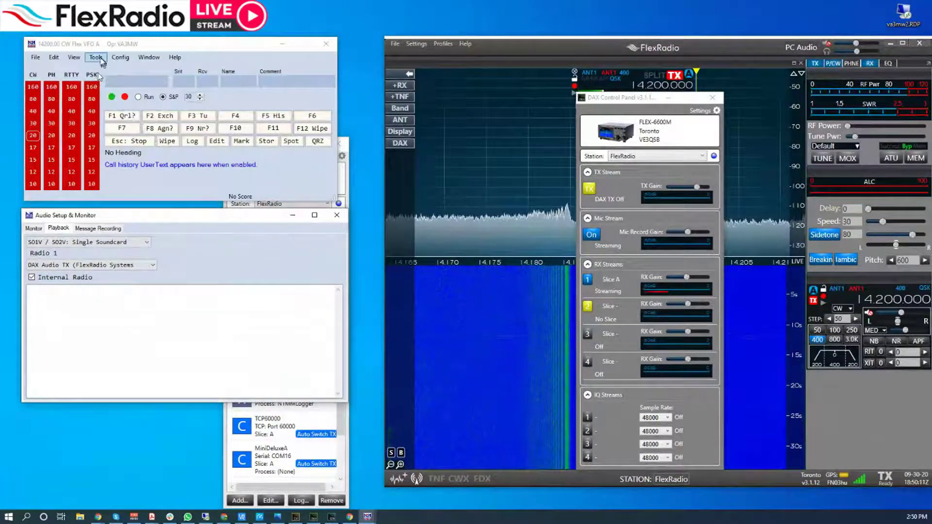
Reopen the port configuration below the entry window and enable CW/Other on the third port row
click(120, 58)
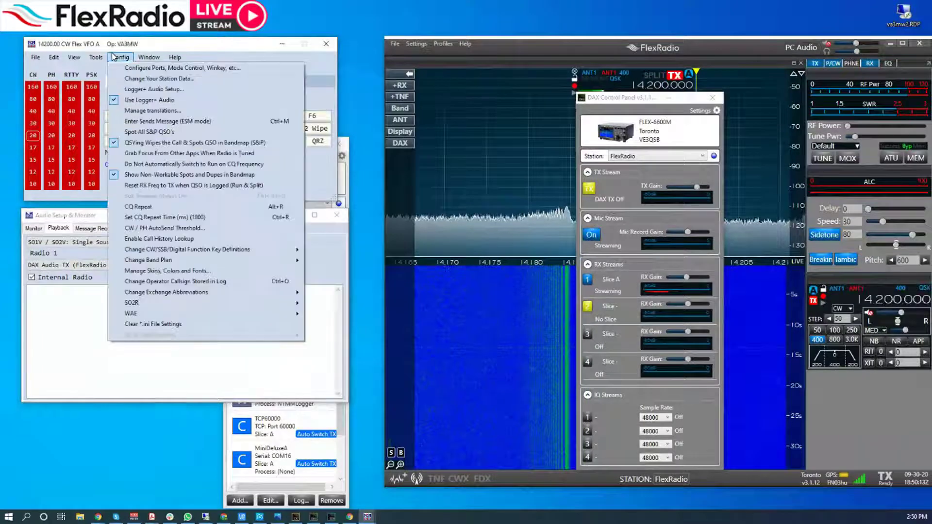
click(144, 78)
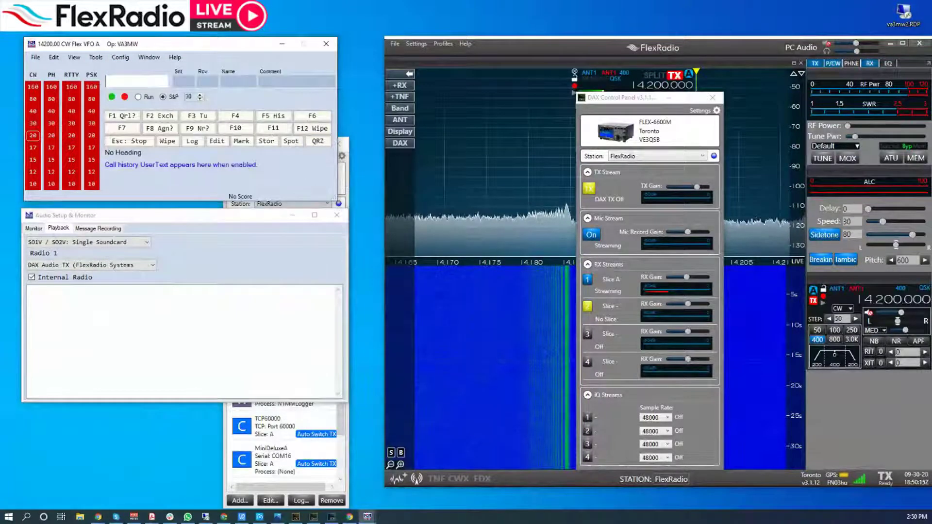
drag(241, 130, 268, 209)
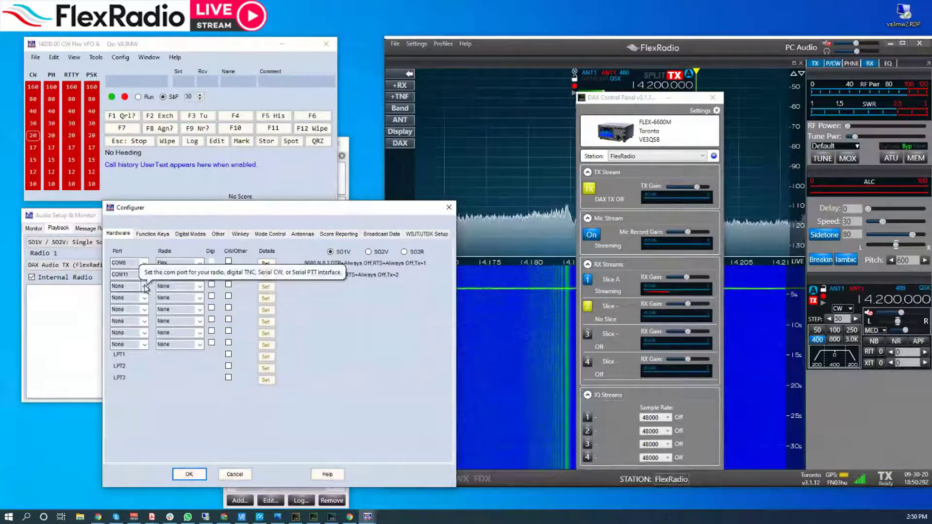
click(228, 284)
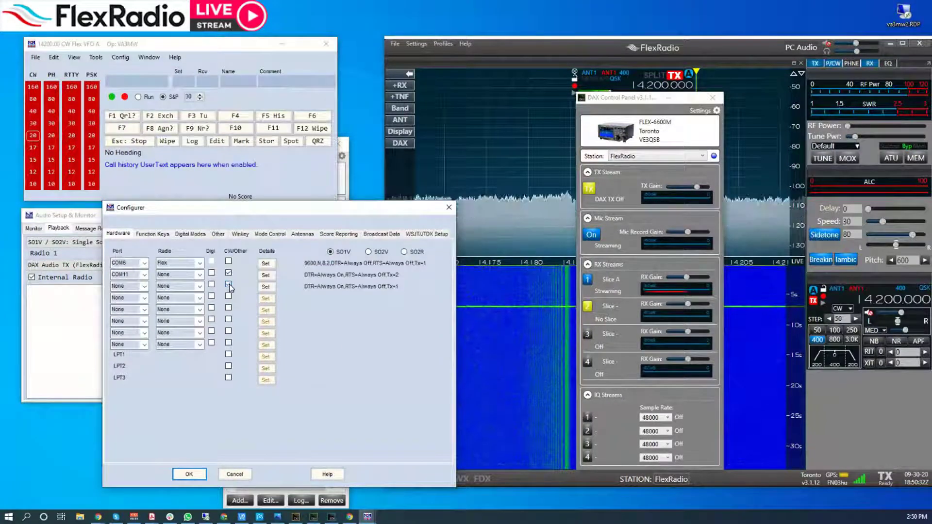
Set the third row's RTS line to PTT in its port details, with SmartSDR CAT brought back into view
click(265, 287)
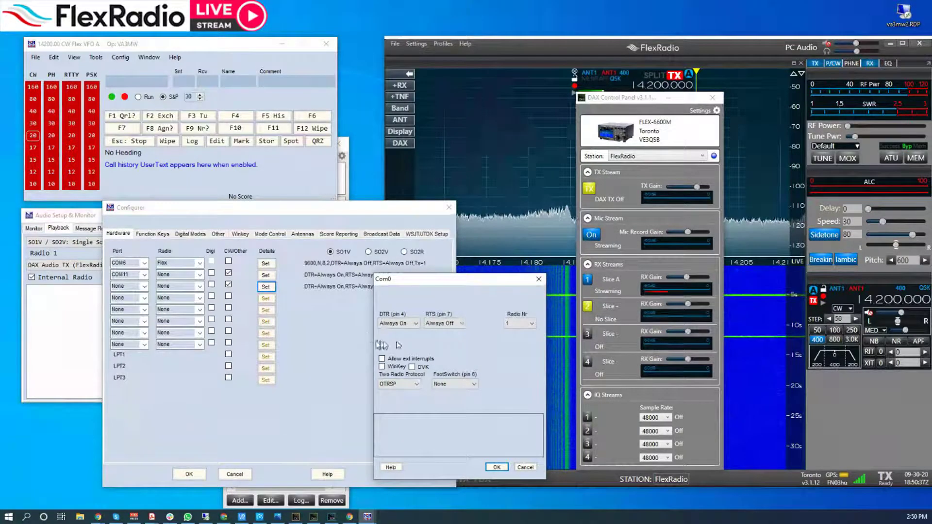
click(428, 324)
click(428, 332)
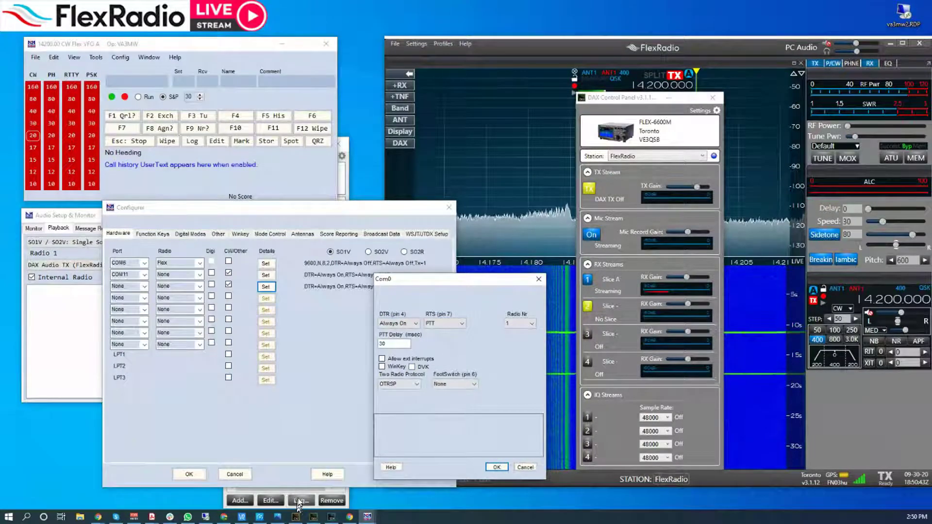
click(345, 177)
drag(303, 138, 666, 76)
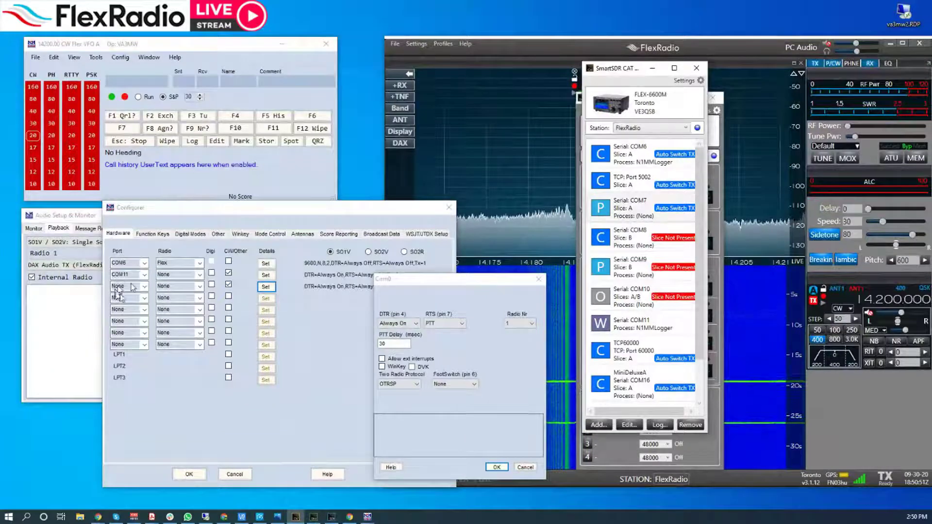
click(487, 468)
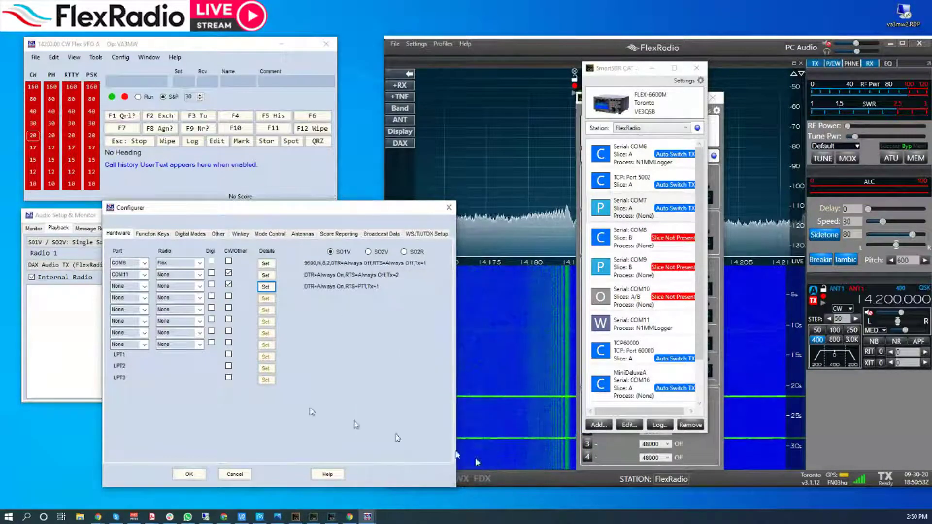
Assign COM7 to the third port row in the Configurer's hardware settings
click(145, 288)
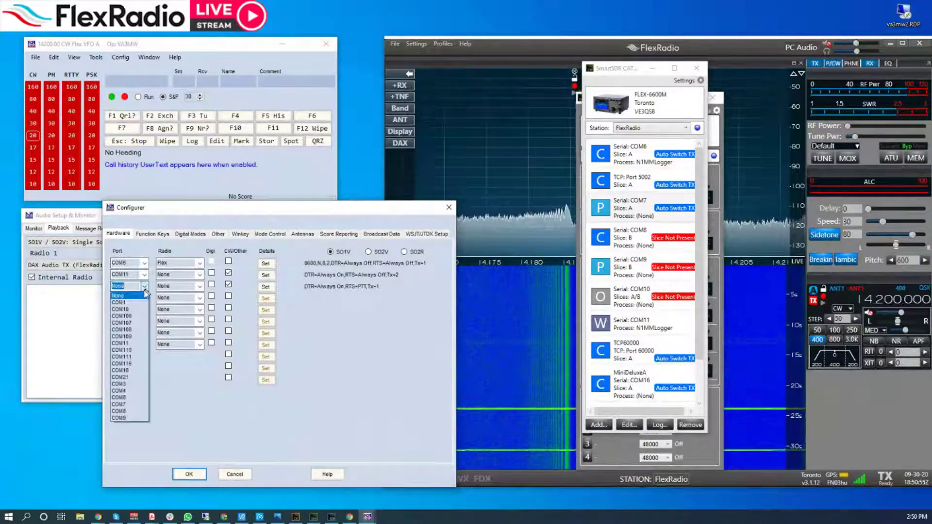
click(127, 404)
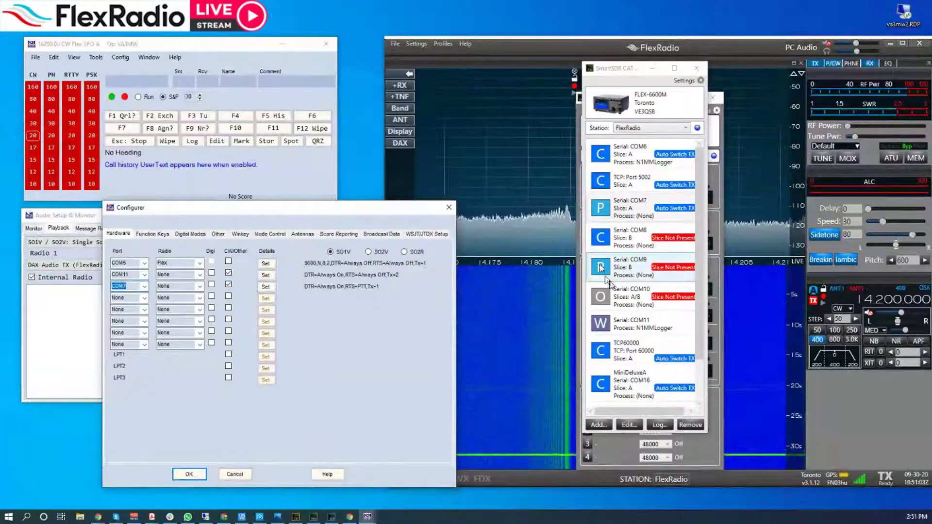
Review the COM7 PTT port's settings in SmartSDR CAT, save them, and check the third row's port details in the N1MM Configurer
click(645, 204)
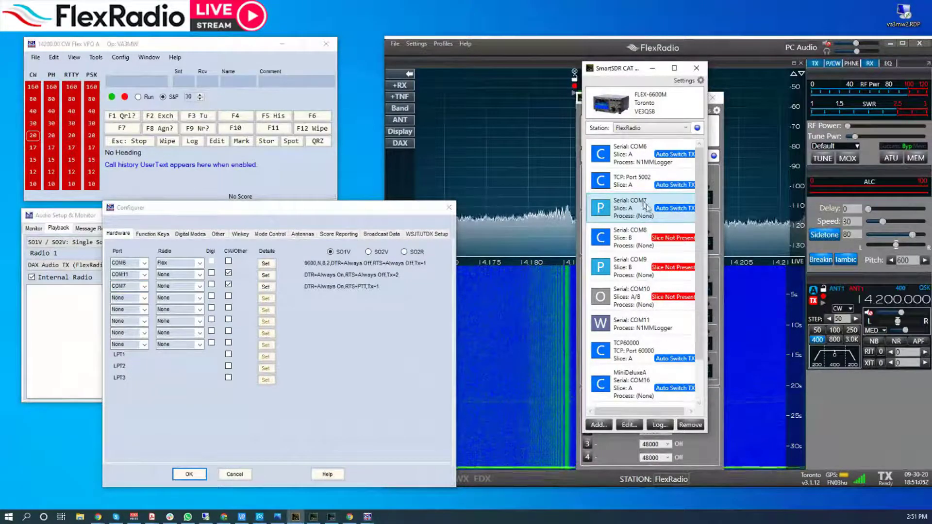
click(630, 425)
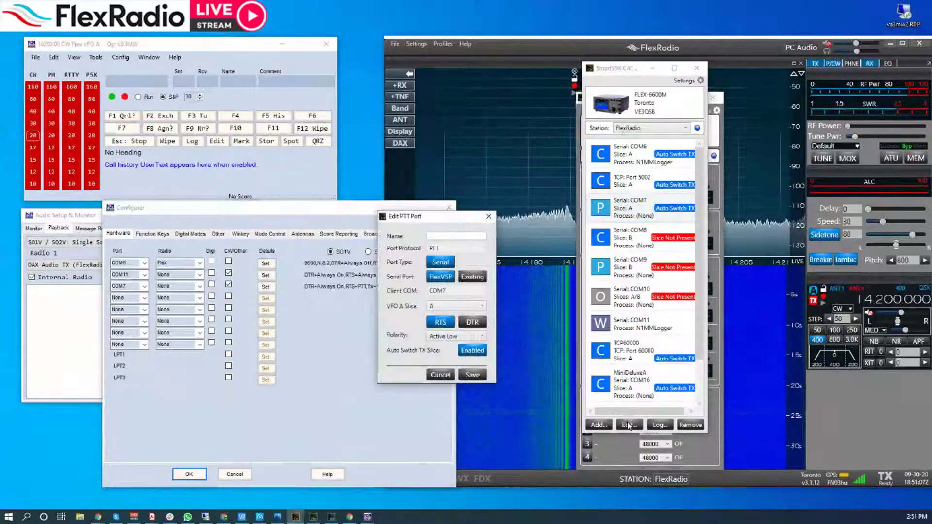
drag(428, 217, 513, 136)
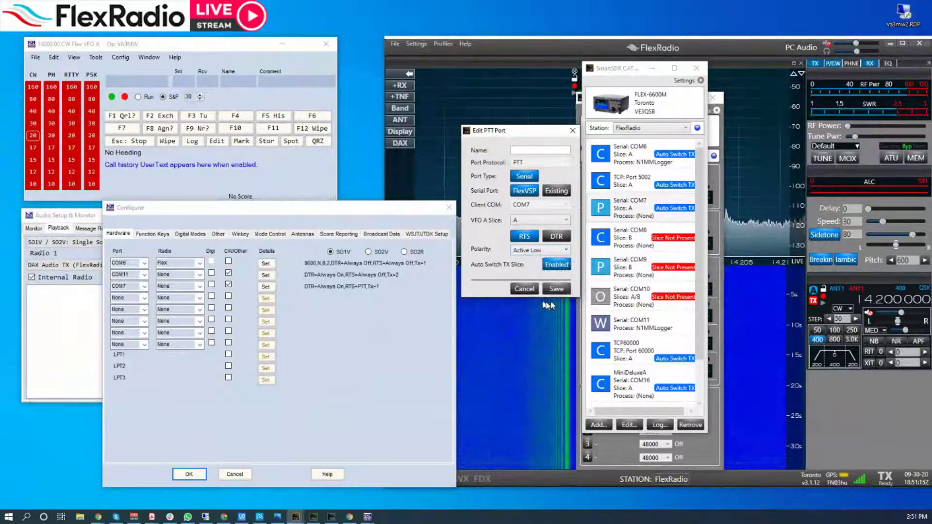
click(557, 289)
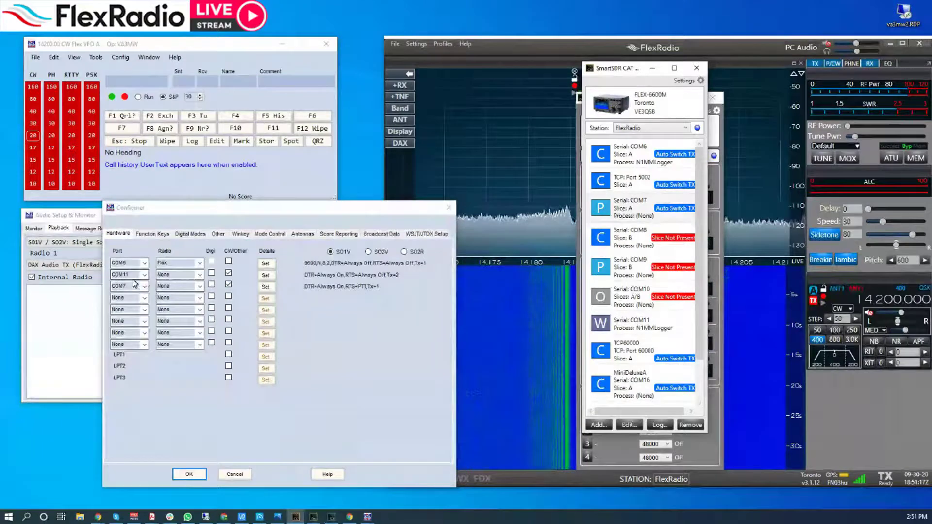
click(265, 287)
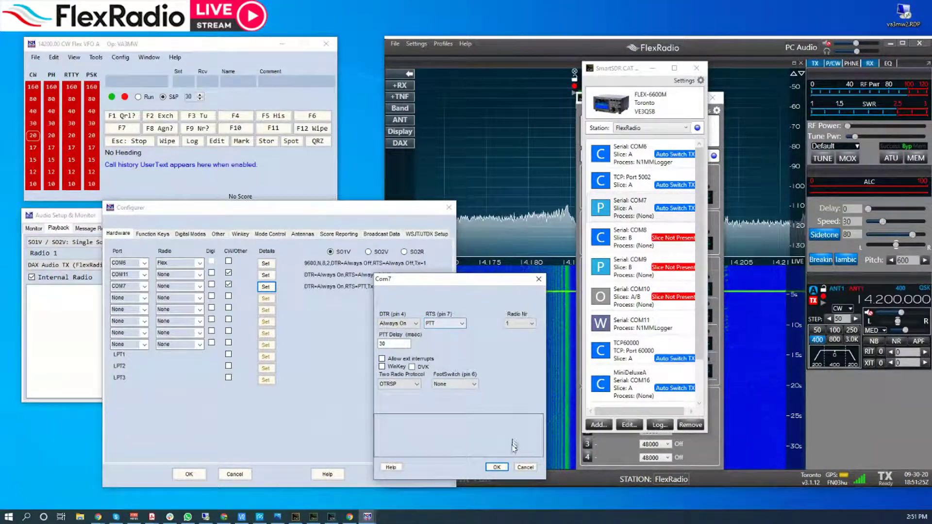
click(497, 468)
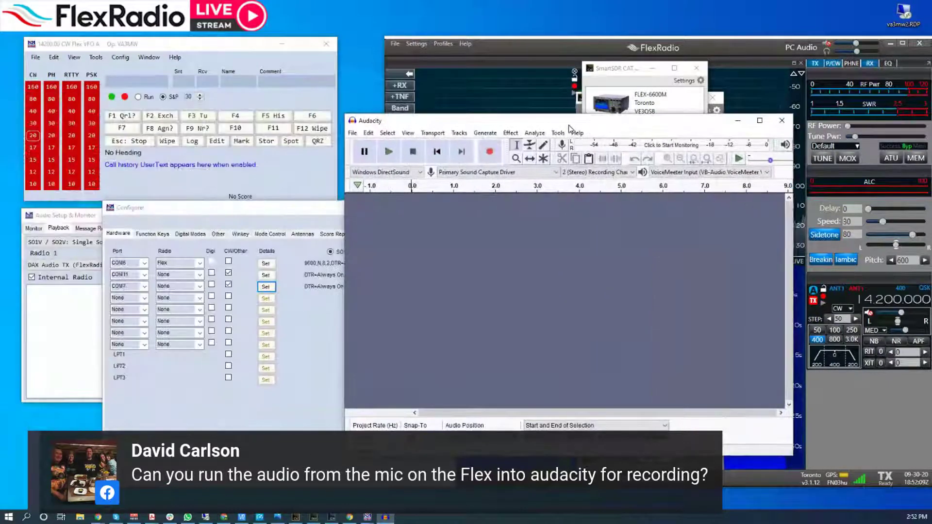
Maximize Audacity, set its recording device to DAX MIC Audio, and minimize it again
double_click(569, 124)
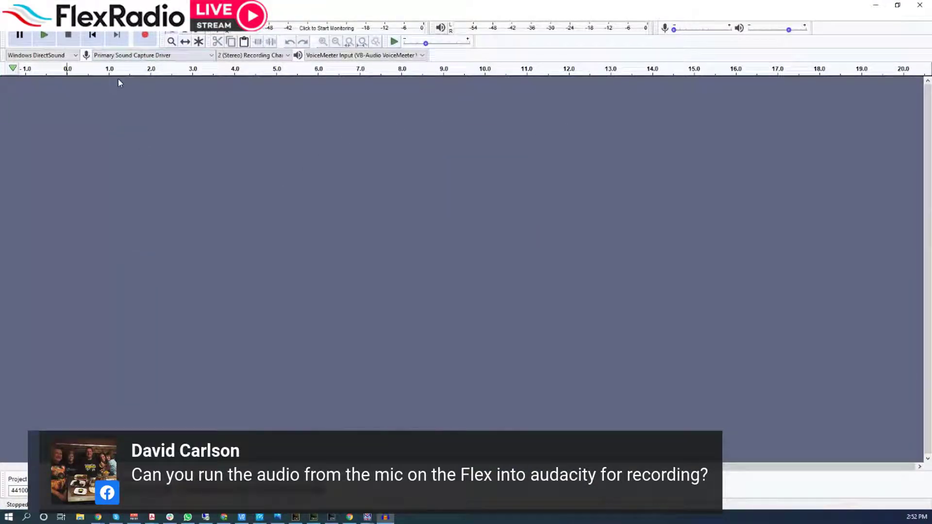
click(144, 56)
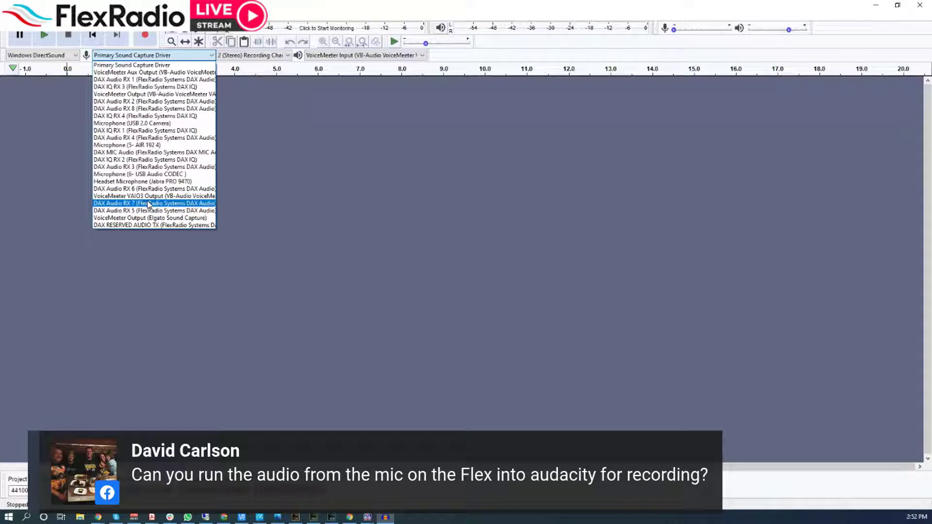
click(141, 152)
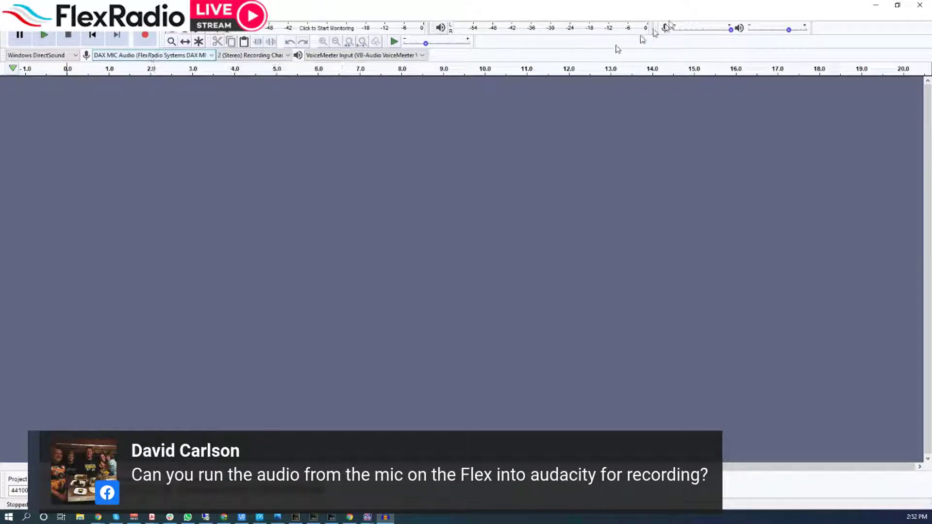
click(878, 6)
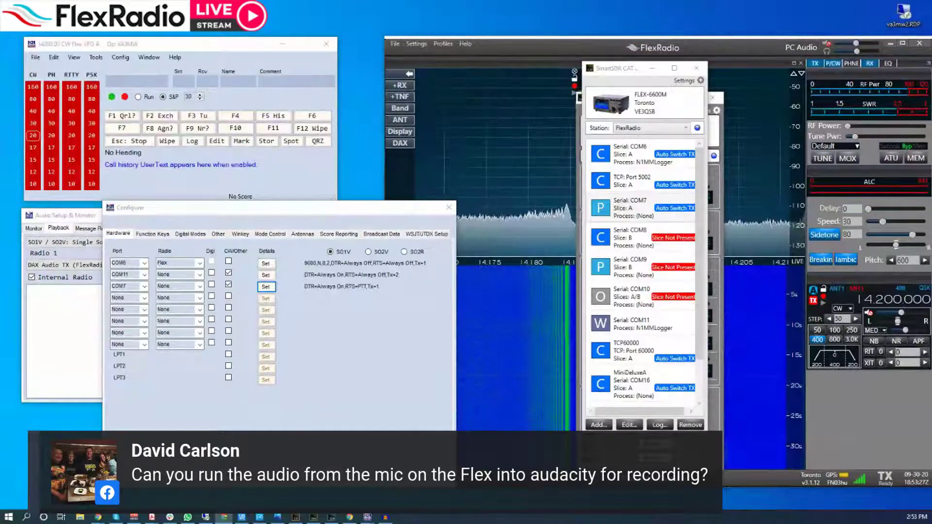
Switch to the browser with the SO2R Mode with N1MM how-to guide, maximize it and show the guide's title page
key(alt+Tab)
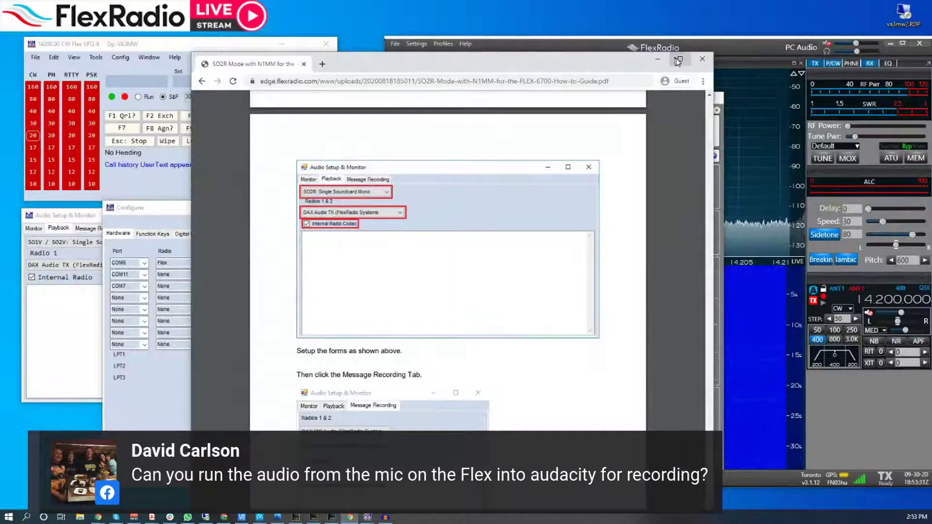
click(678, 60)
scroll(815, 316, up, 20)
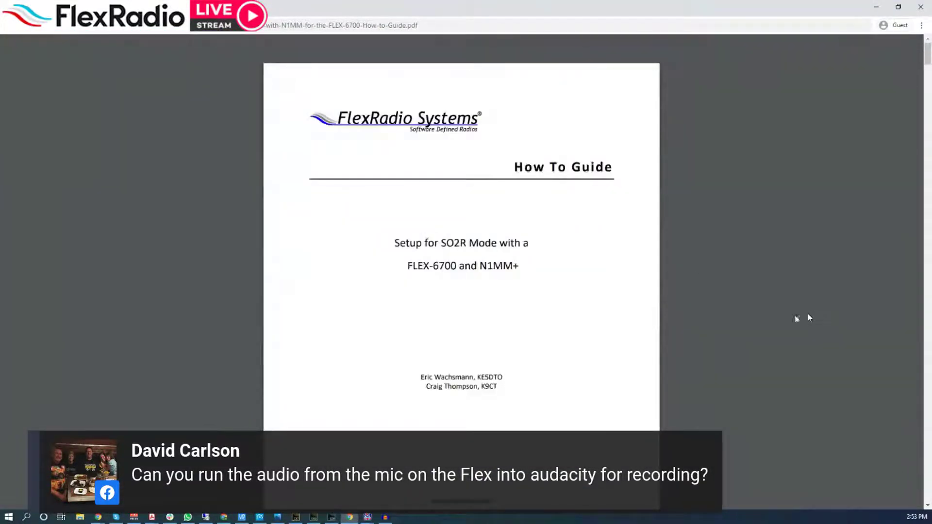
scroll(597, 266, down, 2)
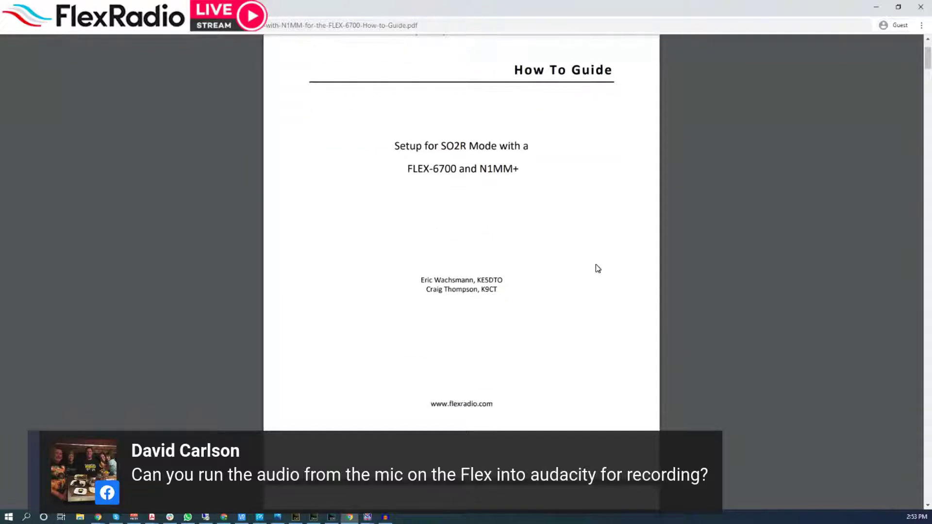
scroll(598, 269, up, 2)
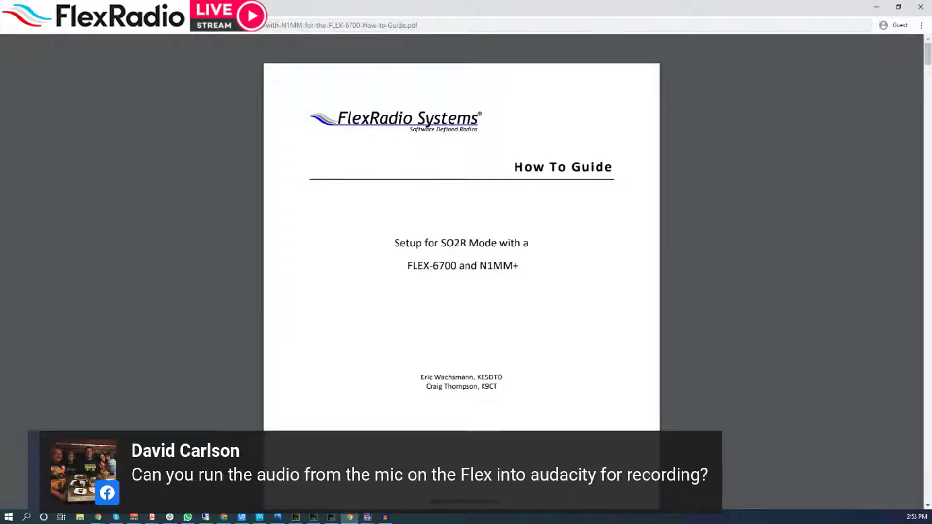
Search Google in a new browser tab for "n1mm flexradio setup" and look through the results
key(ctrl+t)
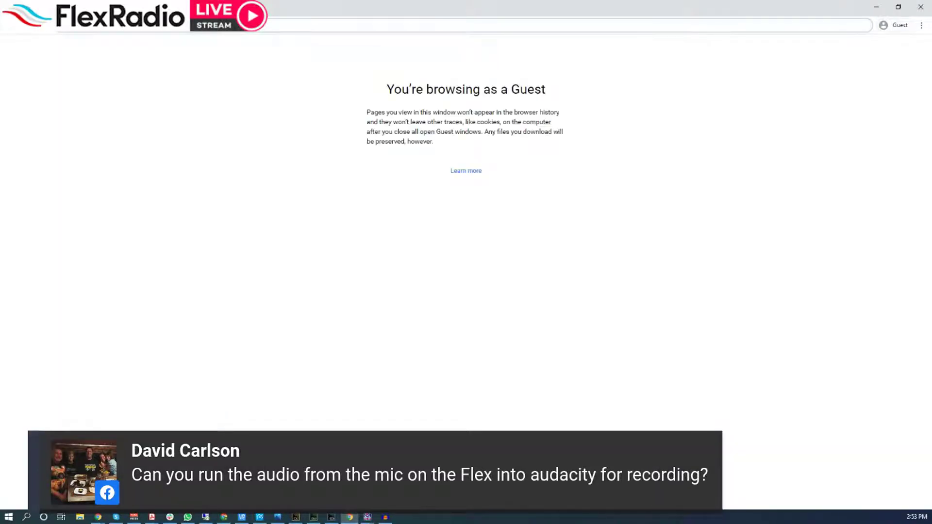
text(n1mm)
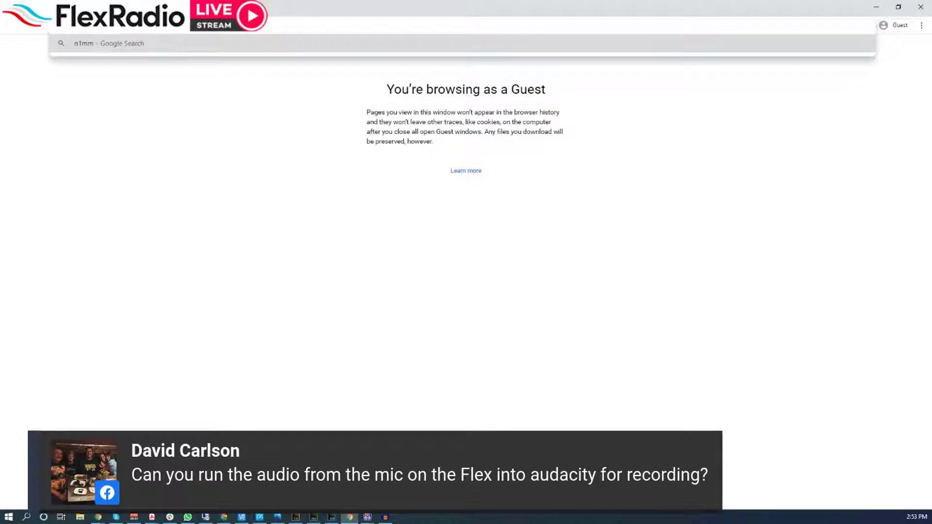
text( flexradio setup)
key(Return)
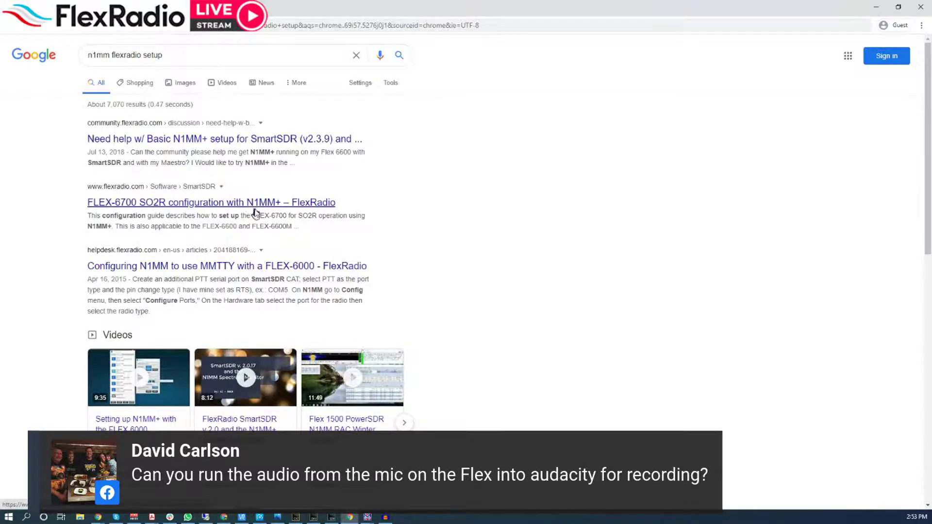
scroll(254, 211, down, 4)
scroll(256, 214, up, 2)
scroll(256, 215, up, 2)
Shorten the Google search to "n1mm flexradio" and look through the results
drag(143, 55, 284, 68)
key(BackSpace)
key(Return)
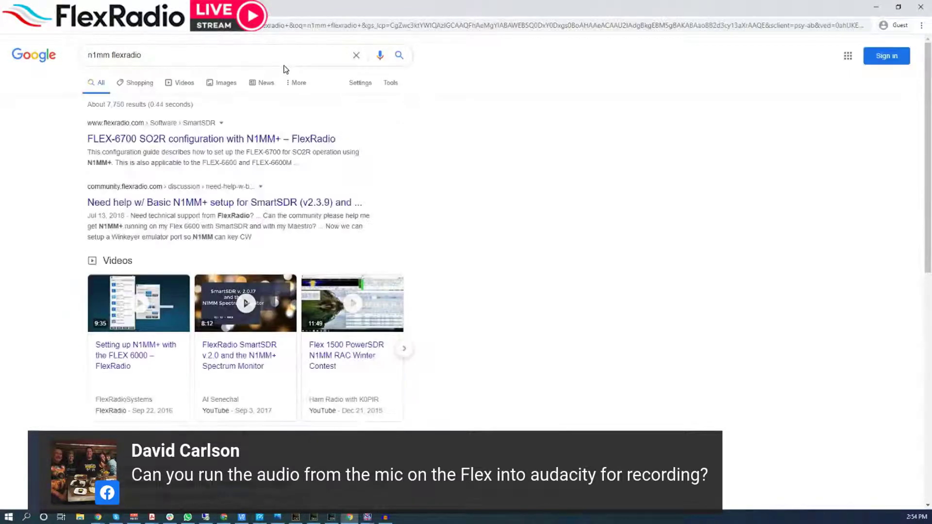
scroll(248, 140, down, 4)
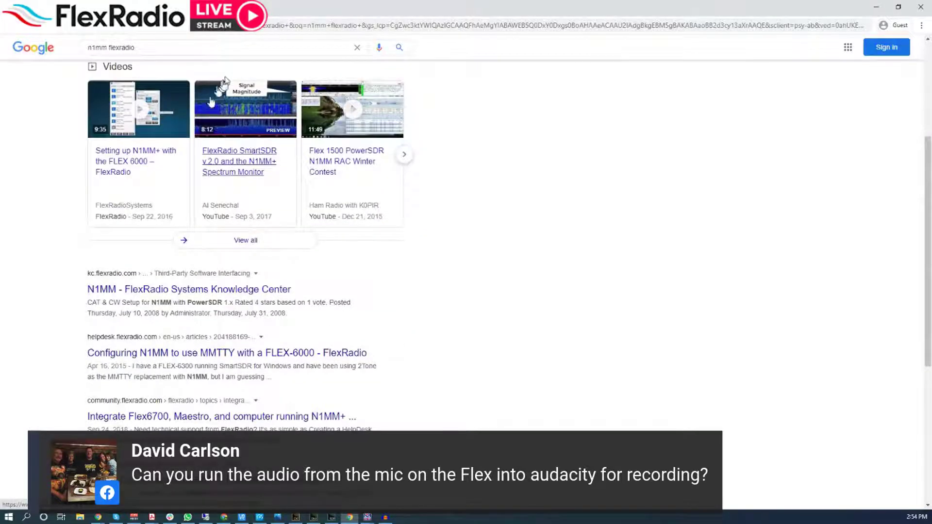
Open helpdesk.flexradio.com, search the help desk for "n1mm", and close the browser window after checking the results
click(397, 25)
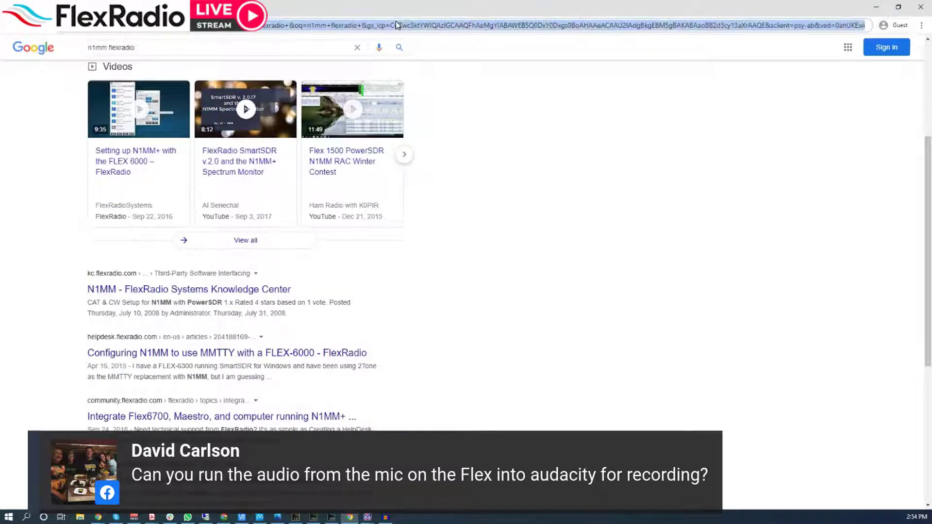
text(helpd)
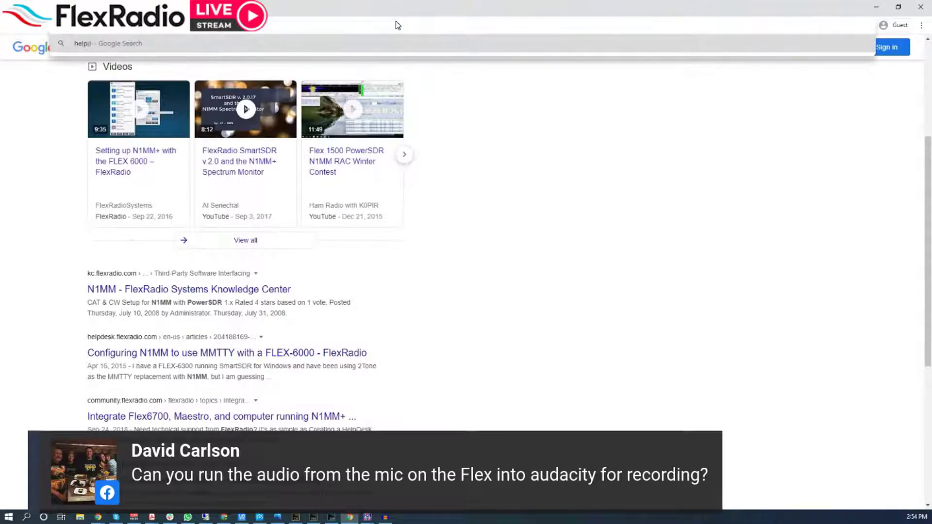
text(esk.flexradio.com)
key(Return)
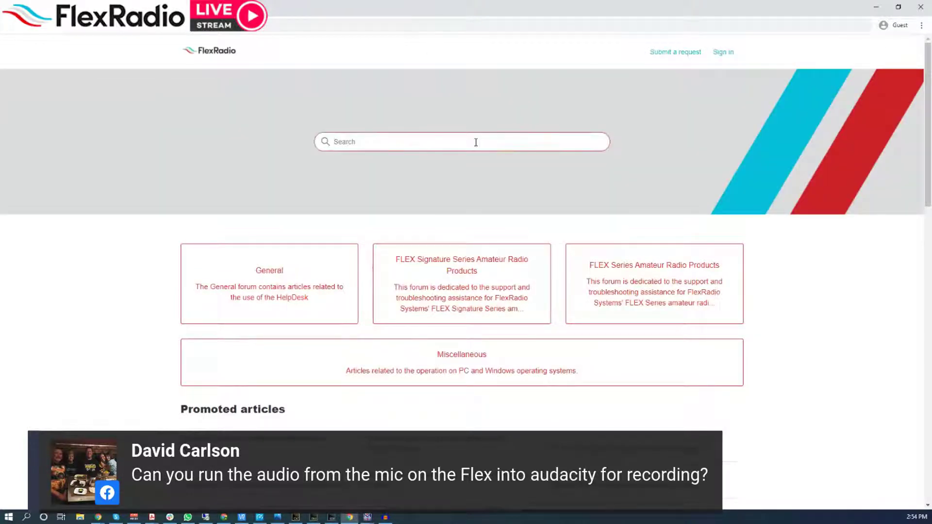
text(n1mm)
key(Return)
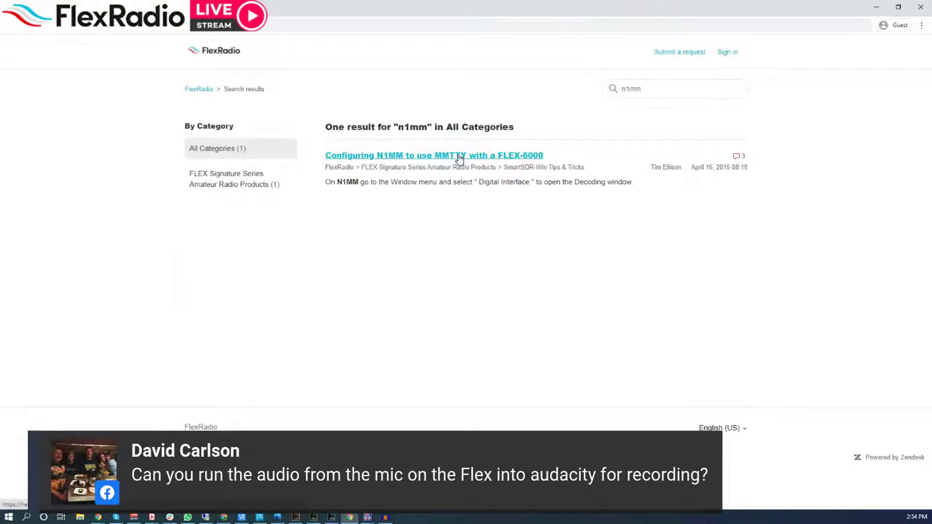
click(651, 92)
double_click(651, 92)
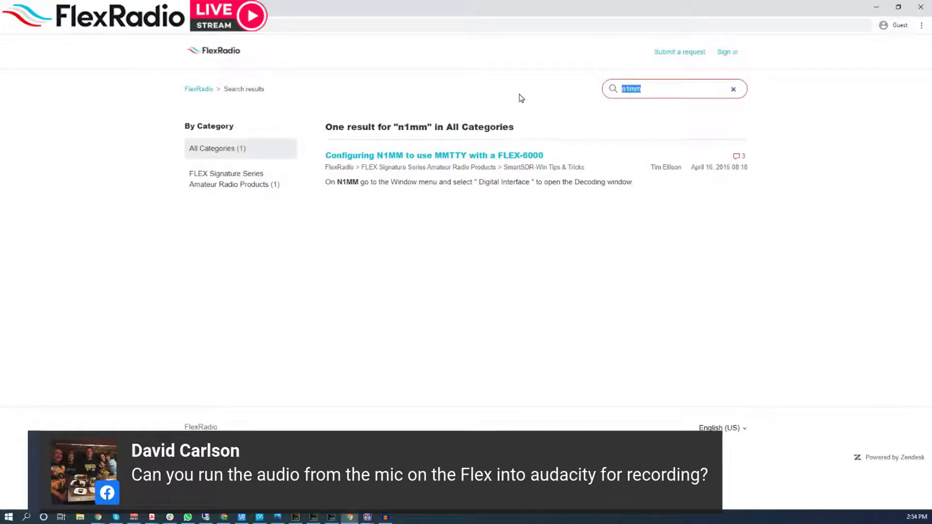
click(921, 7)
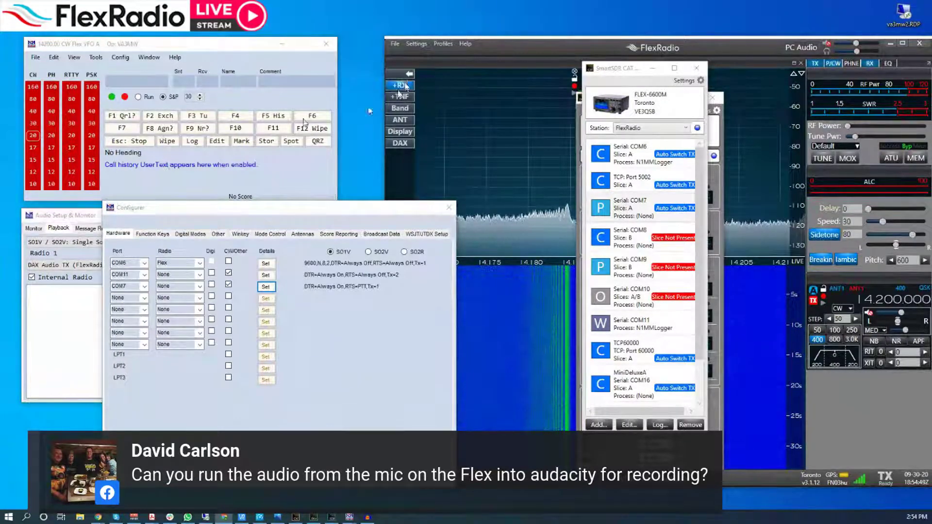
Minimize the SmartSDR window and move SmartSDR CAT beside the DAX Control Panel so both are uncovered
drag(490, 54, 327, 53)
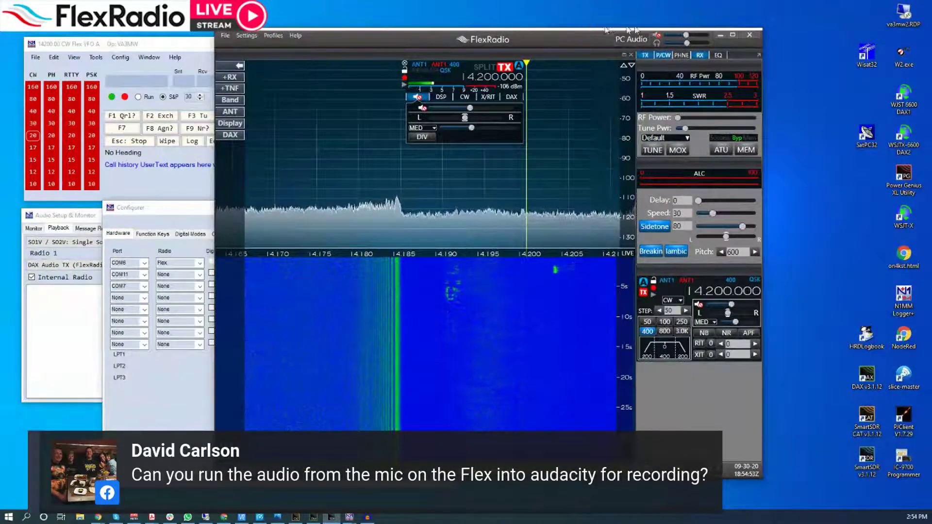
click(725, 36)
click(629, 73)
drag(629, 73, 489, 78)
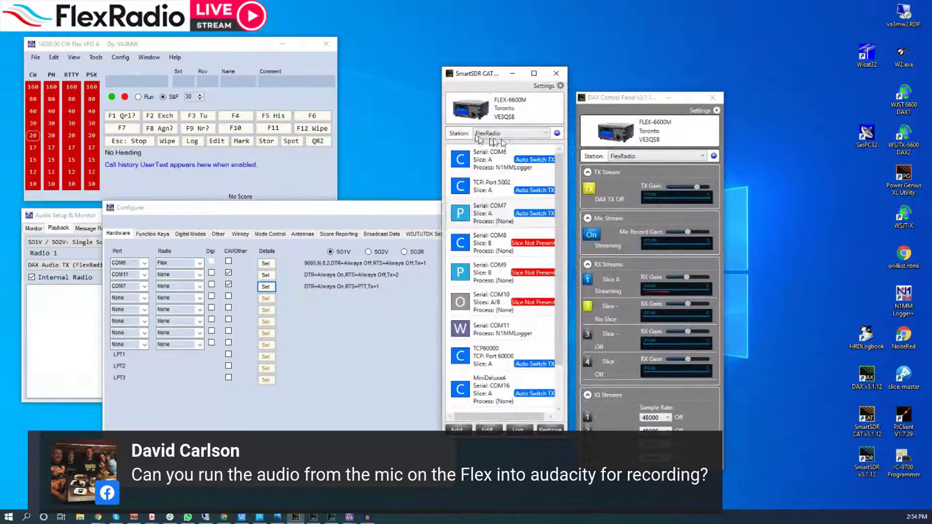
Show the stations selectable in SmartSDR CAT, view the N1MM Basic Setup diagram, and minimize the diagram
mouse_move(500, 111)
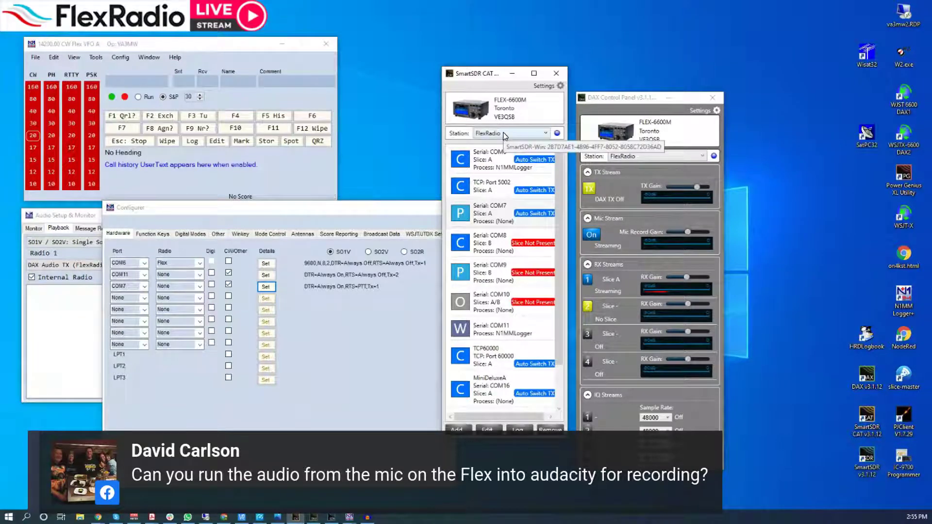
click(504, 133)
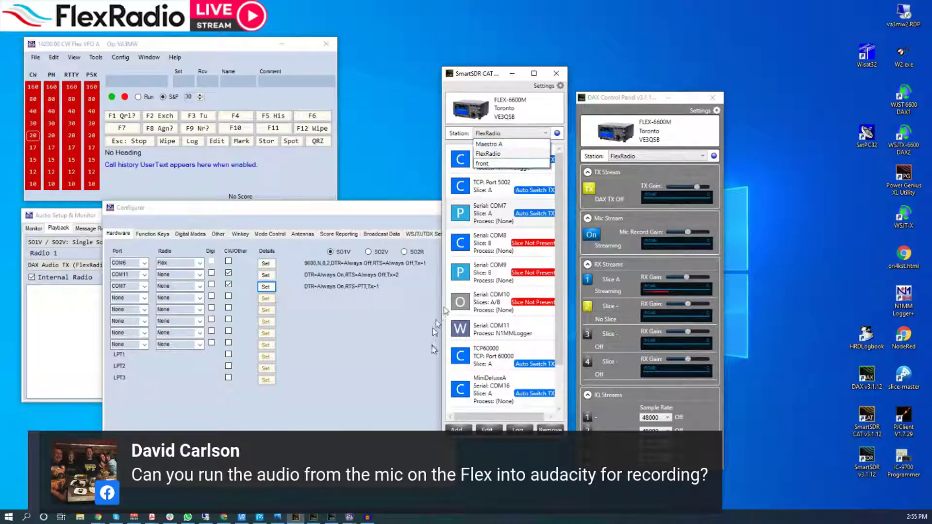
click(277, 519)
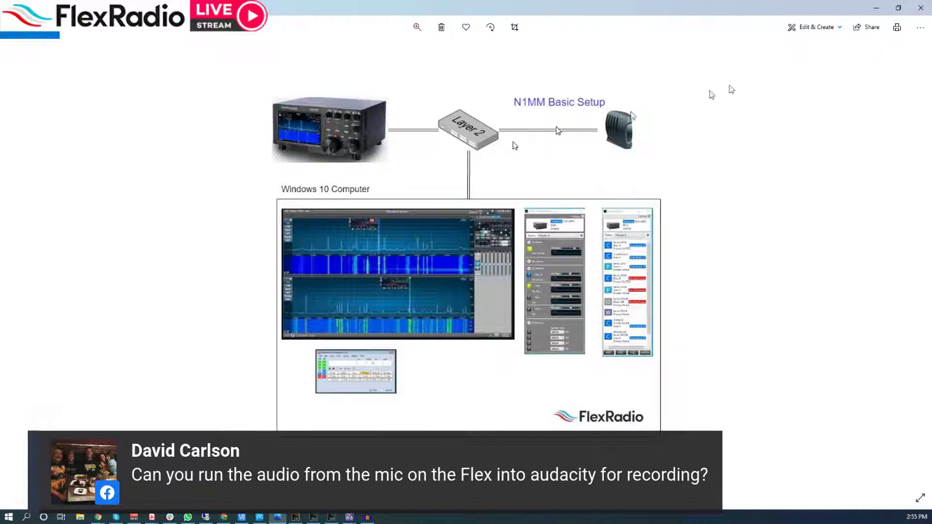
click(876, 5)
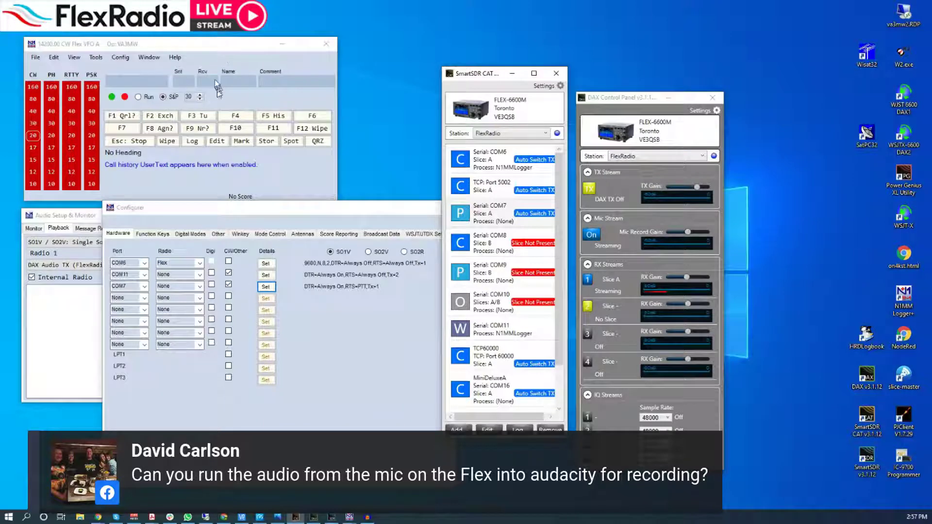
Return to N1MM Logger+, close the Configurer and start a new log in the N1MM DXLog.s3db database
click(241, 45)
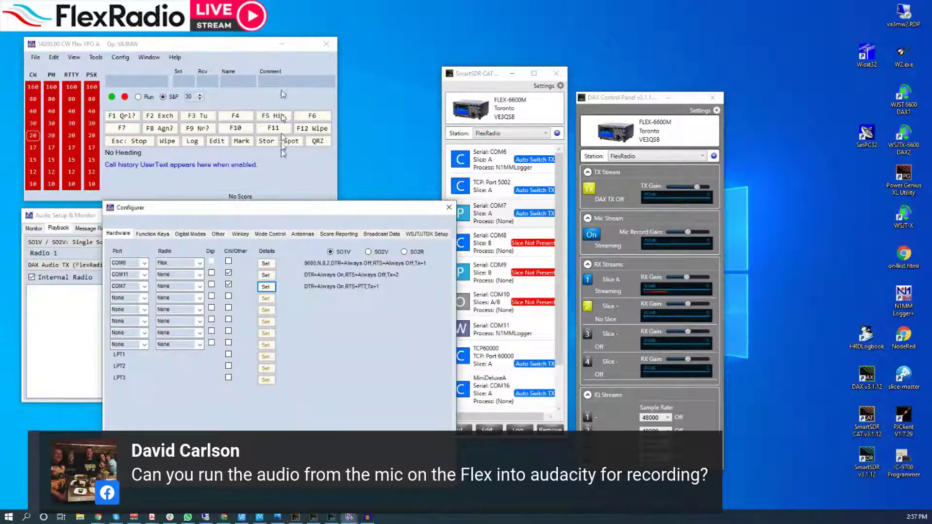
click(449, 207)
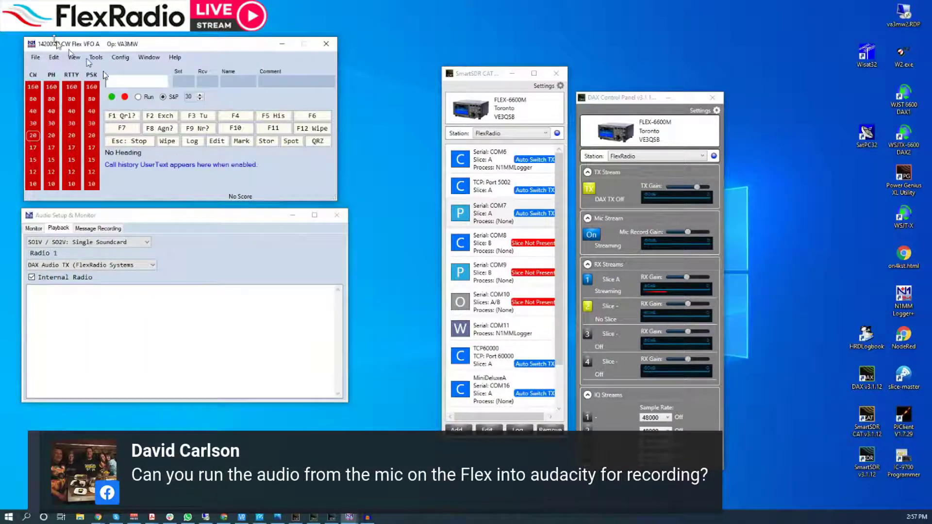
click(36, 57)
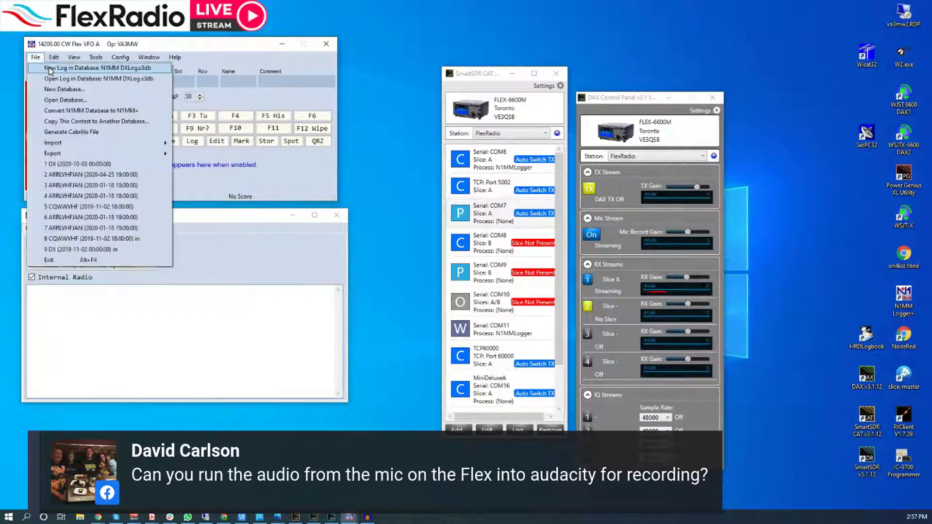
click(50, 69)
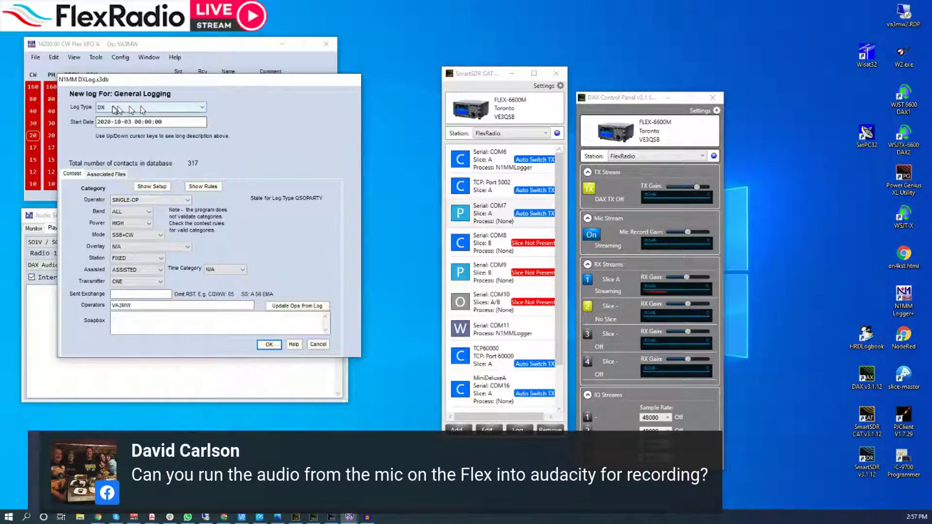